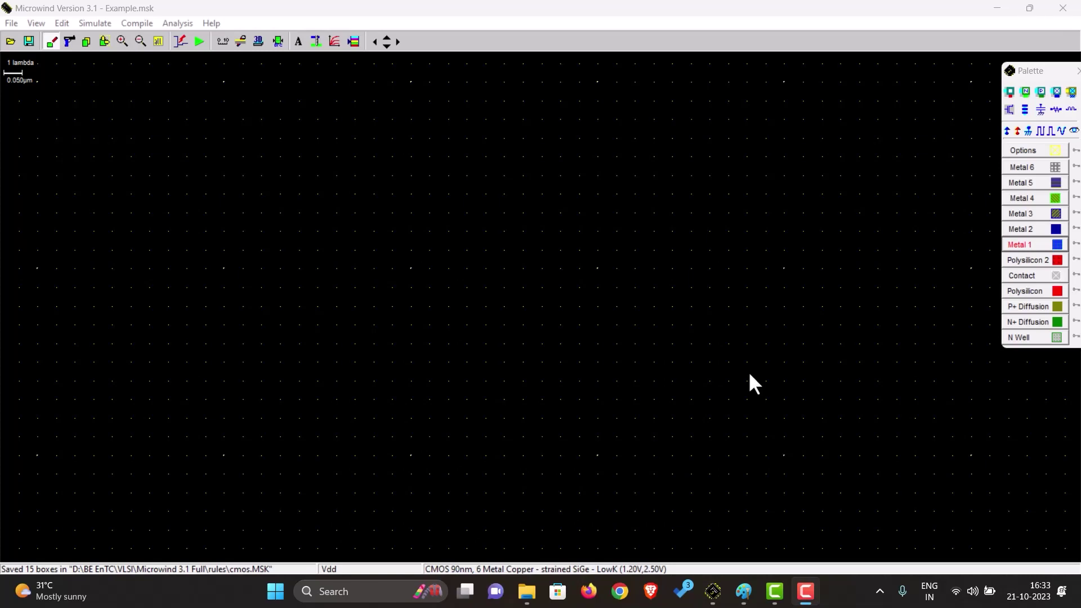
Switch to Paint and label the source (S) and drain (D) of all four transistors in the hand-drawn NAND schematic.
{"action": "left_click", "coordinate": [743, 592]}
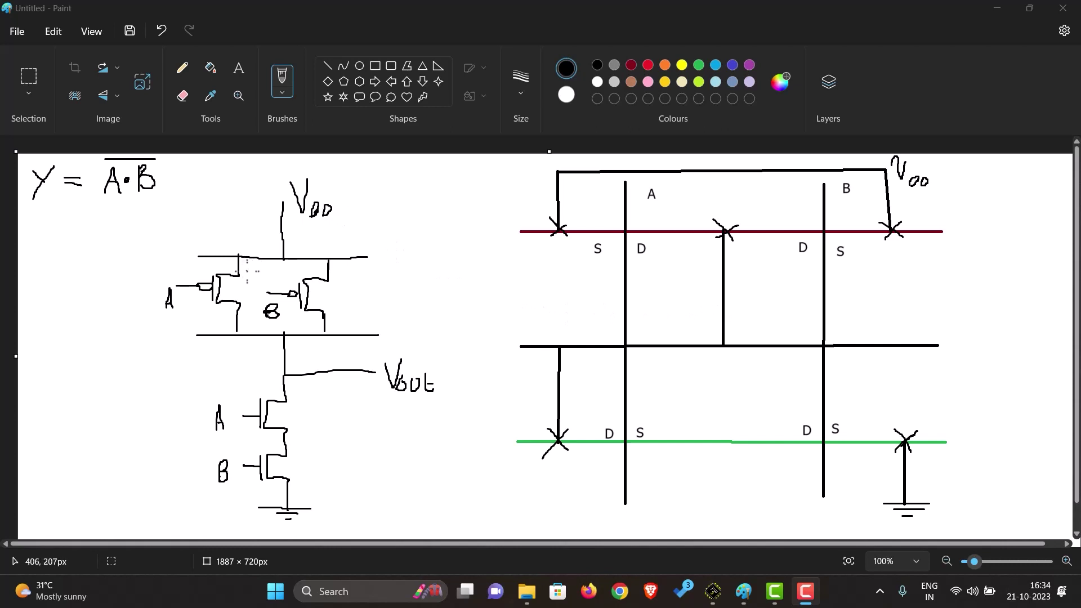
{"action": "left_click_drag", "start_coordinate": [248, 272], "coordinate": [246, 311]}
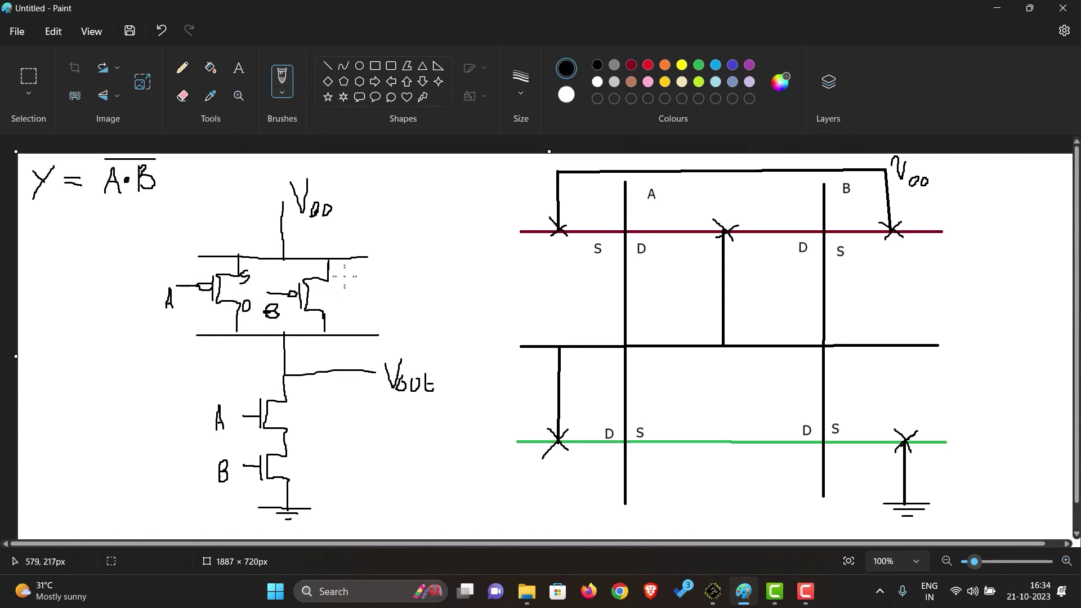
{"action": "left_click_drag", "start_coordinate": [342, 276], "coordinate": [328, 314]}
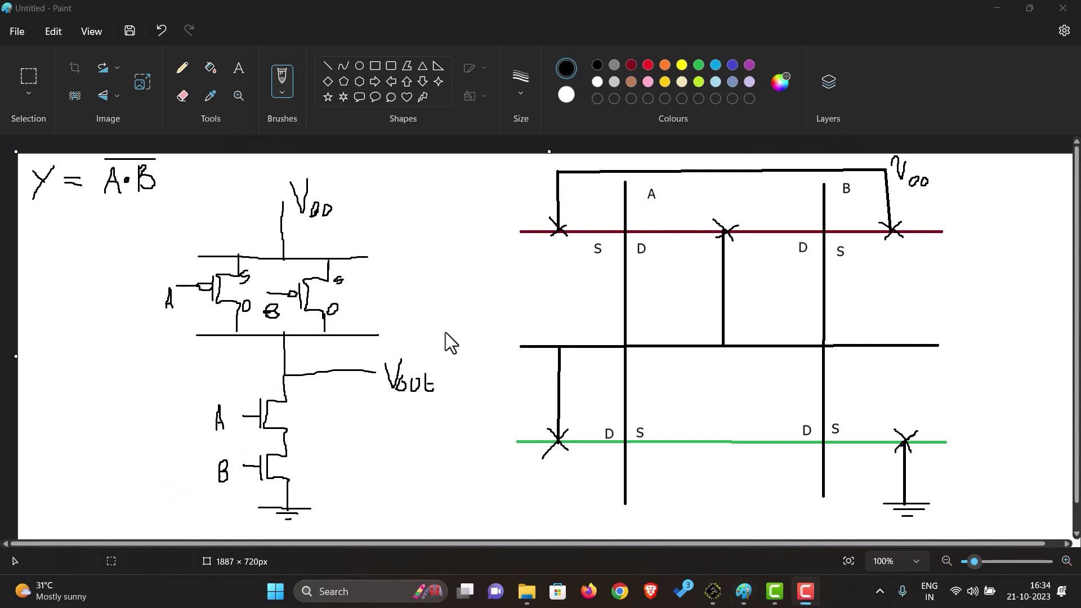
{"action": "left_click", "coordinate": [292, 391]}
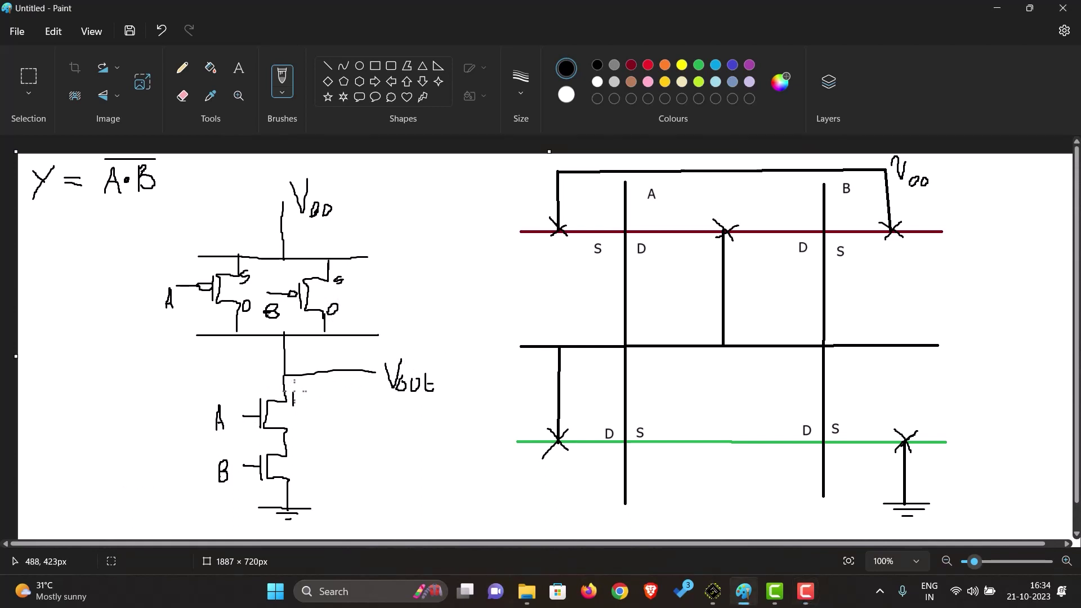
{"action": "mouse_move", "coordinate": [292, 391]}
{"action": "left_mouse_down"}
{"action": "mouse_move", "coordinate": [304, 449]}
{"action": "mouse_move", "coordinate": [291, 488]}
{"action": "left_mouse_up"}
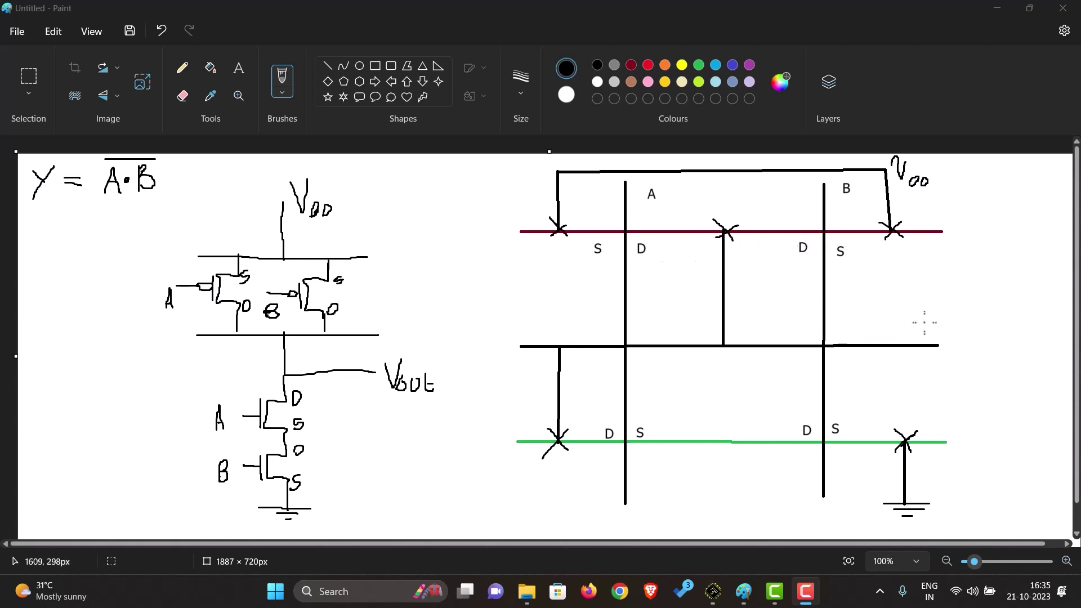
Write the label Vout at the right end of the stick diagram's middle horizontal line.
{"action": "left_click_drag", "start_coordinate": [925, 323], "coordinate": [957, 333]}
{"action": "left_click_drag", "start_coordinate": [968, 322], "coordinate": [973, 343]}
{"action": "left_click_drag", "start_coordinate": [962, 335], "coordinate": [975, 334]}
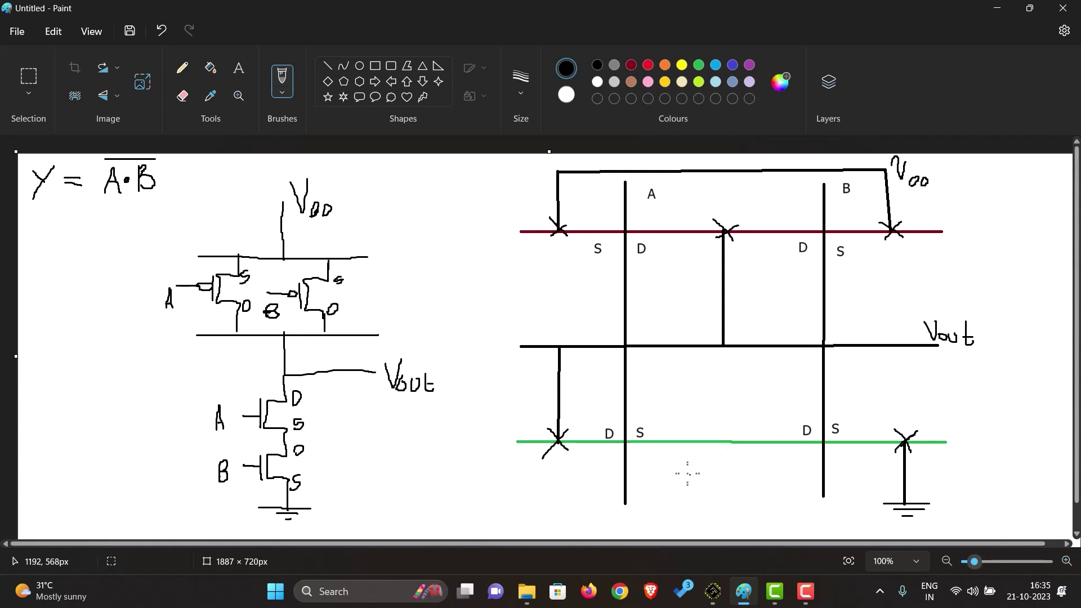
Switch to Microwind and draw a 32 x 16 lambda N Well box with a 20 x 4 lambda P+ Diffusion strip centred inside it.
{"action": "left_click", "coordinate": [713, 591]}
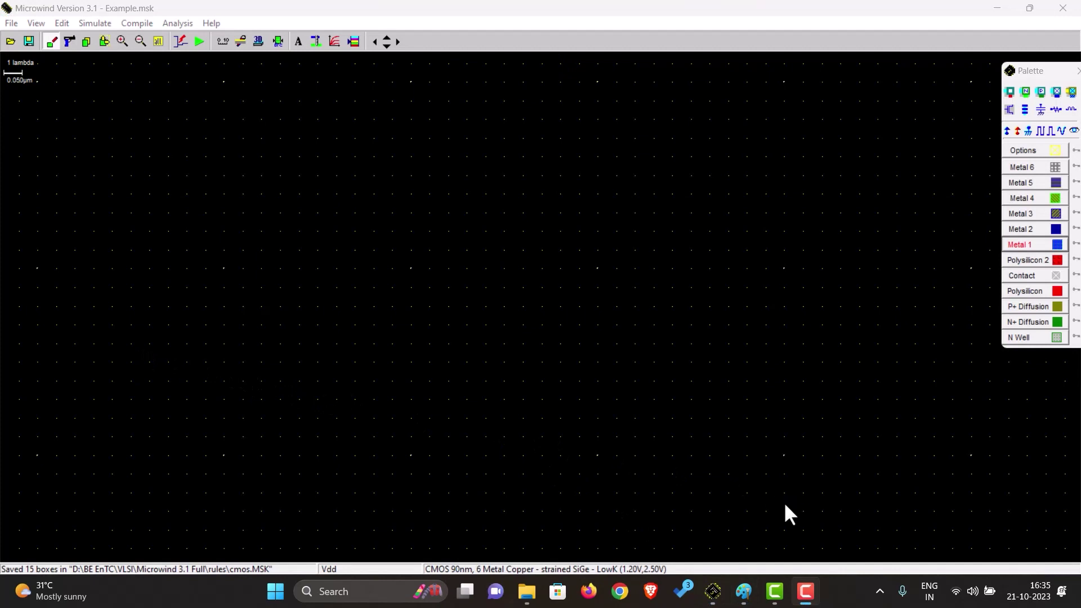
{"action": "left_click", "coordinate": [1022, 337]}
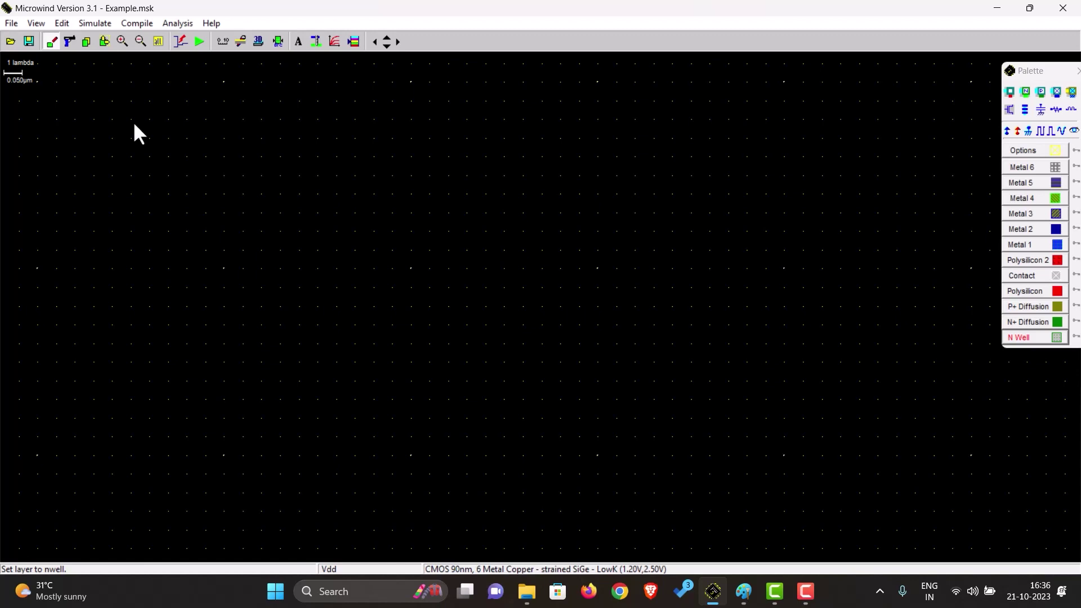
{"action": "left_click_drag", "start_coordinate": [132, 119], "coordinate": [736, 423]}
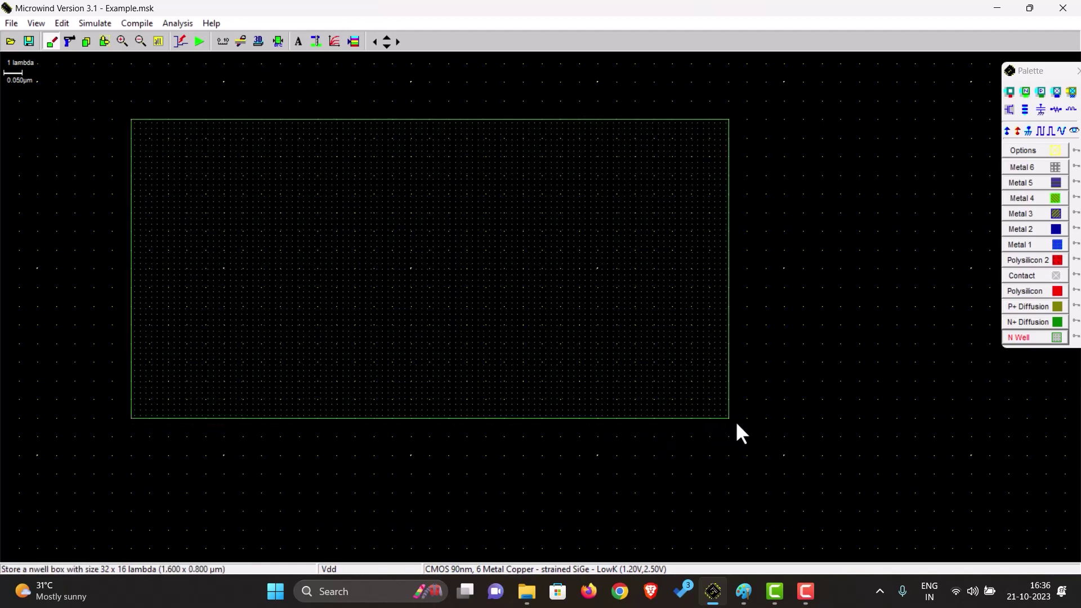
{"action": "left_click", "coordinate": [1025, 308]}
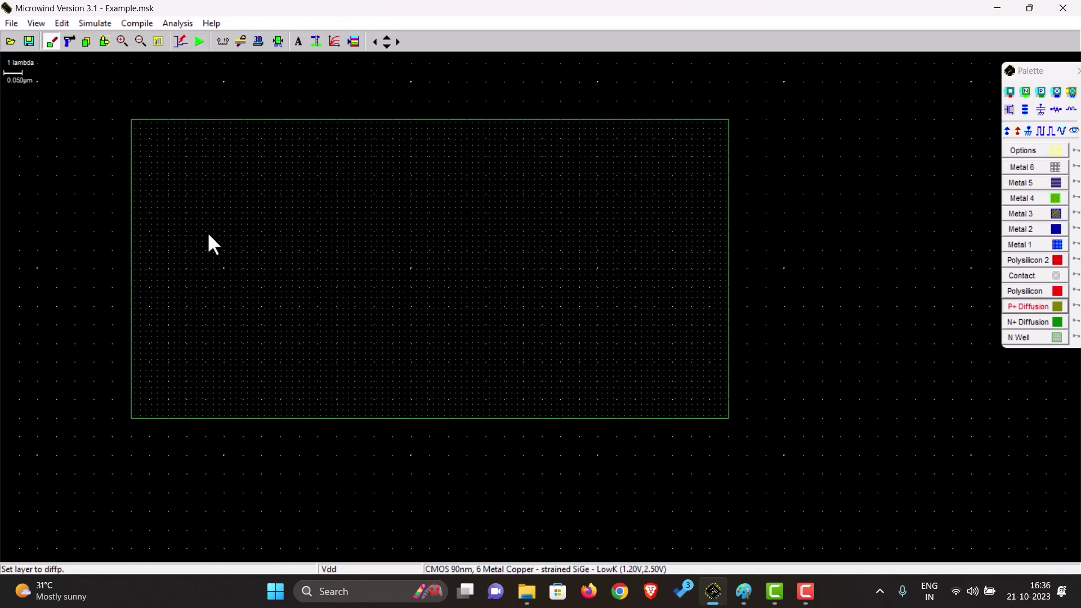
{"action": "left_click_drag", "start_coordinate": [242, 231], "coordinate": [608, 313]}
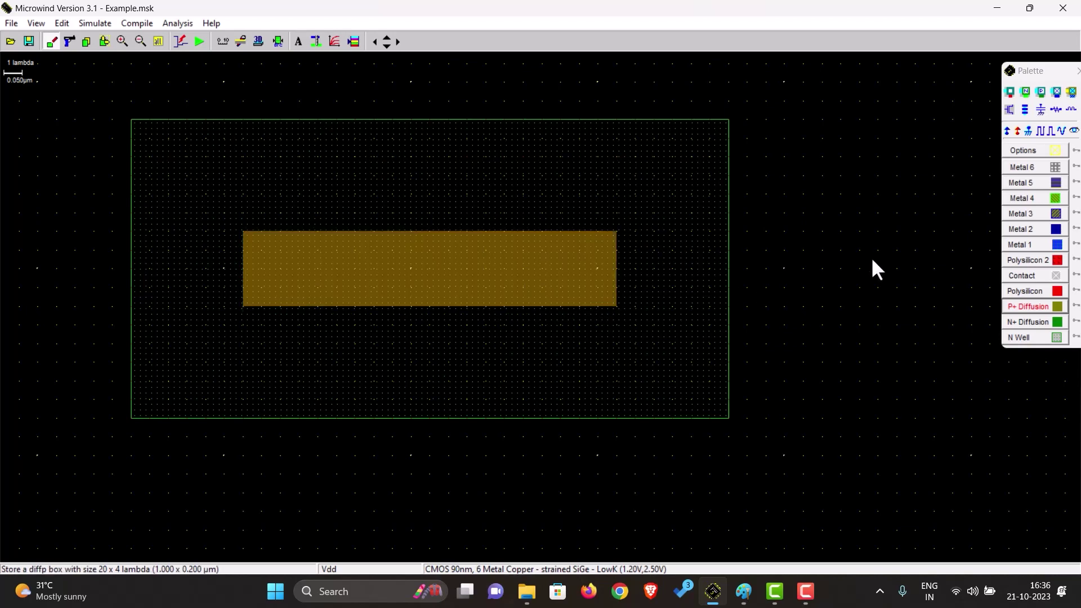
Draw three 4 x 4 lambda Metal 1 squares on the P+ Diffusion strip, one at each end and one in the middle.
{"action": "left_click", "coordinate": [1056, 247]}
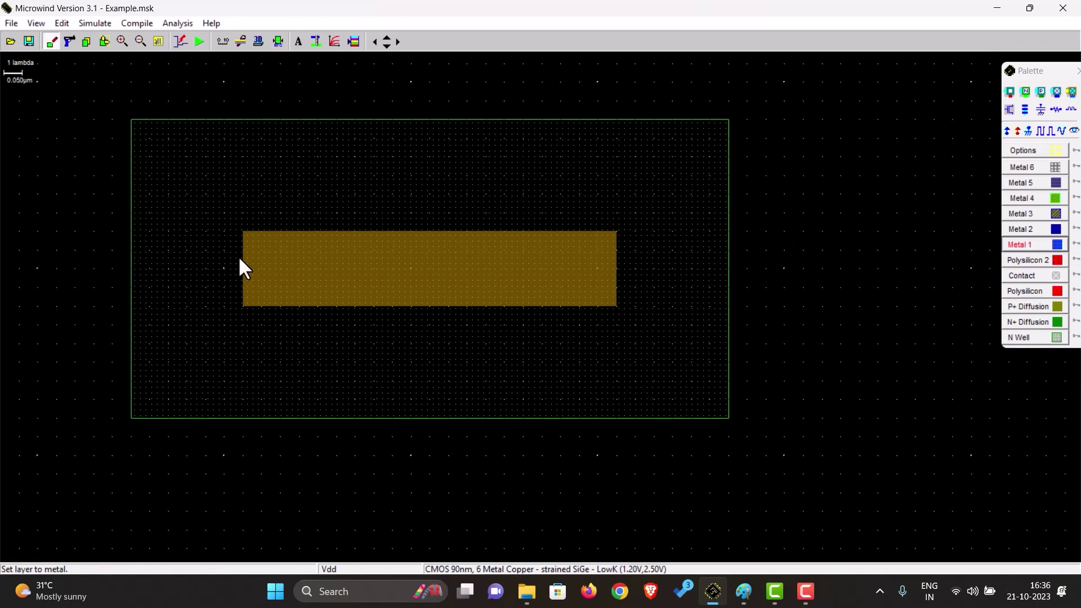
{"action": "left_click_drag", "start_coordinate": [243, 233], "coordinate": [317, 304]}
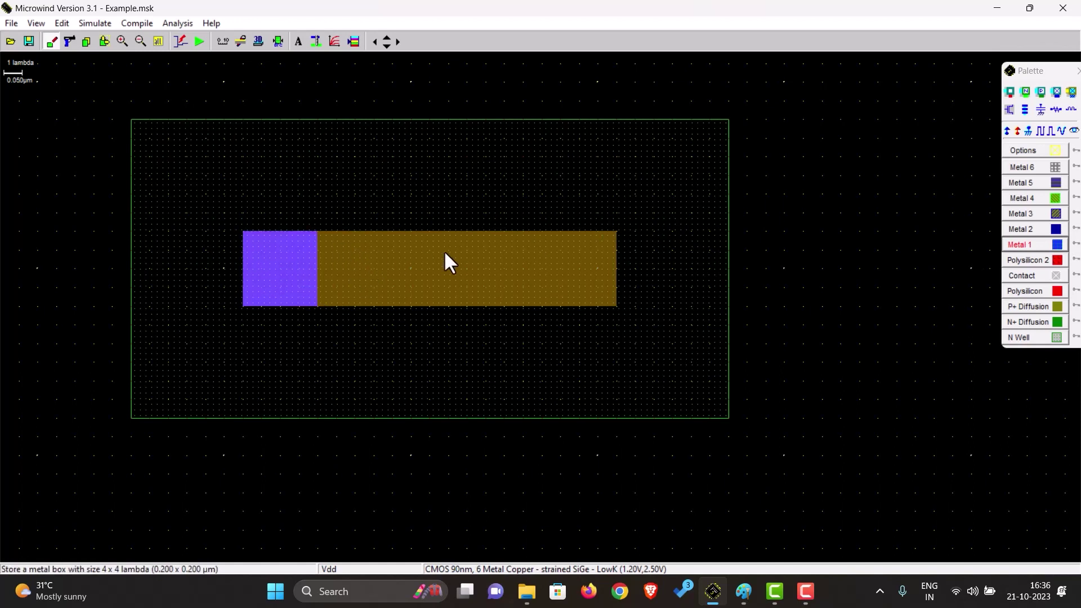
{"action": "left_click_drag", "start_coordinate": [614, 233], "coordinate": [547, 304]}
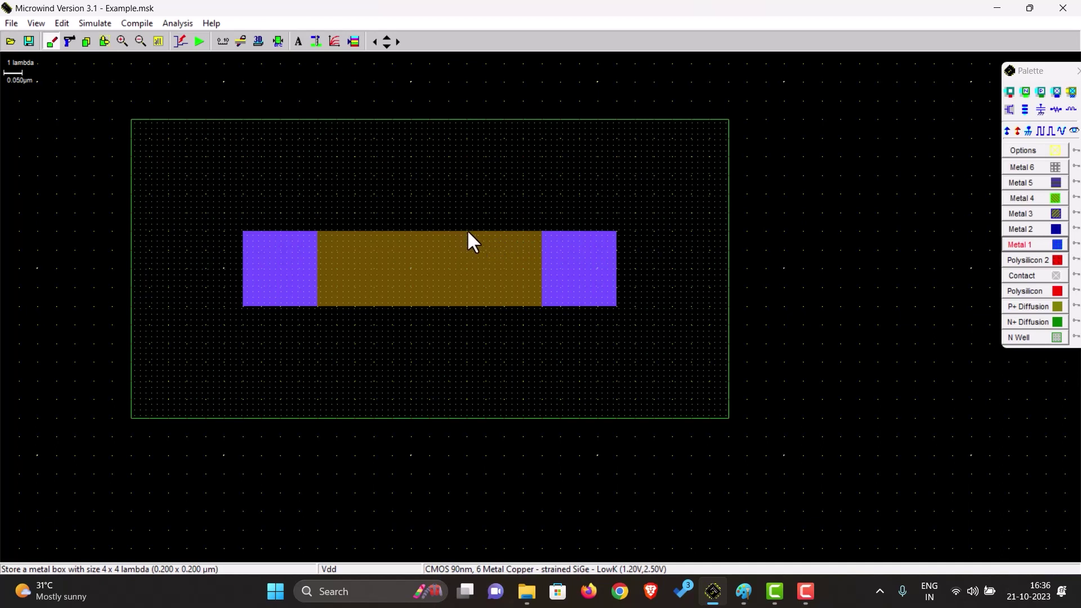
{"action": "left_click_drag", "start_coordinate": [468, 232], "coordinate": [398, 304]}
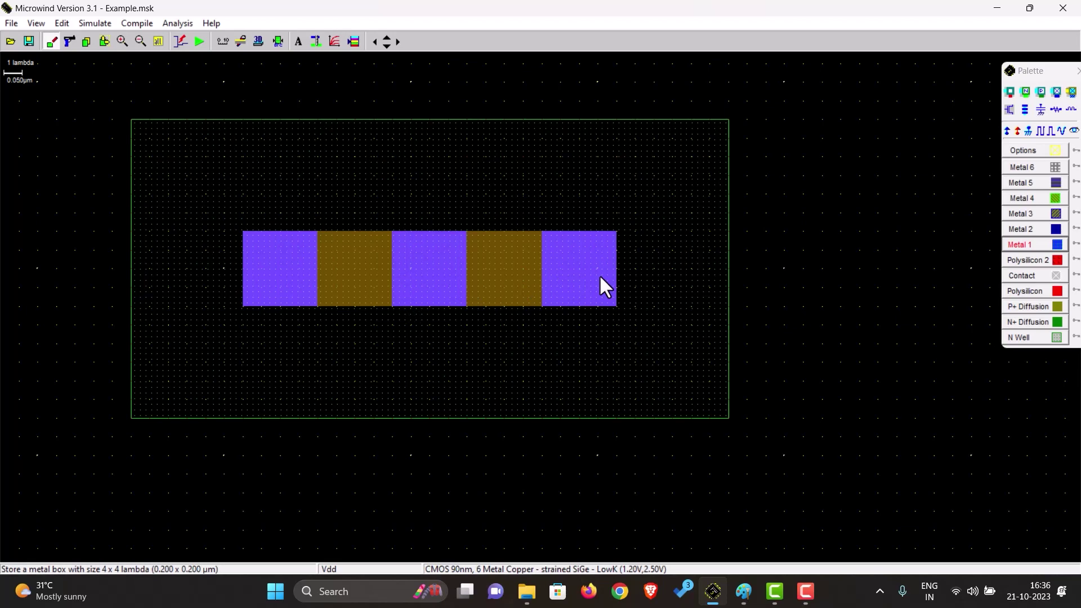
Draw a 20 x 4 lambda N+ Diffusion strip below the N Well, aligned with the P+ Diffusion strip above.
{"action": "left_click", "coordinate": [386, 46]}
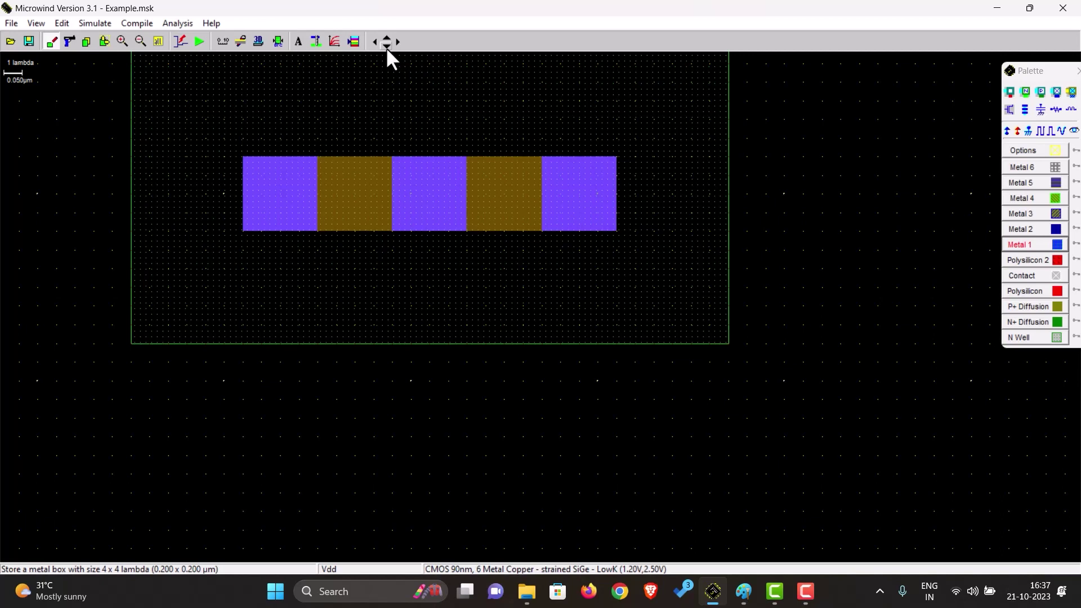
{"action": "left_click", "coordinate": [386, 46]}
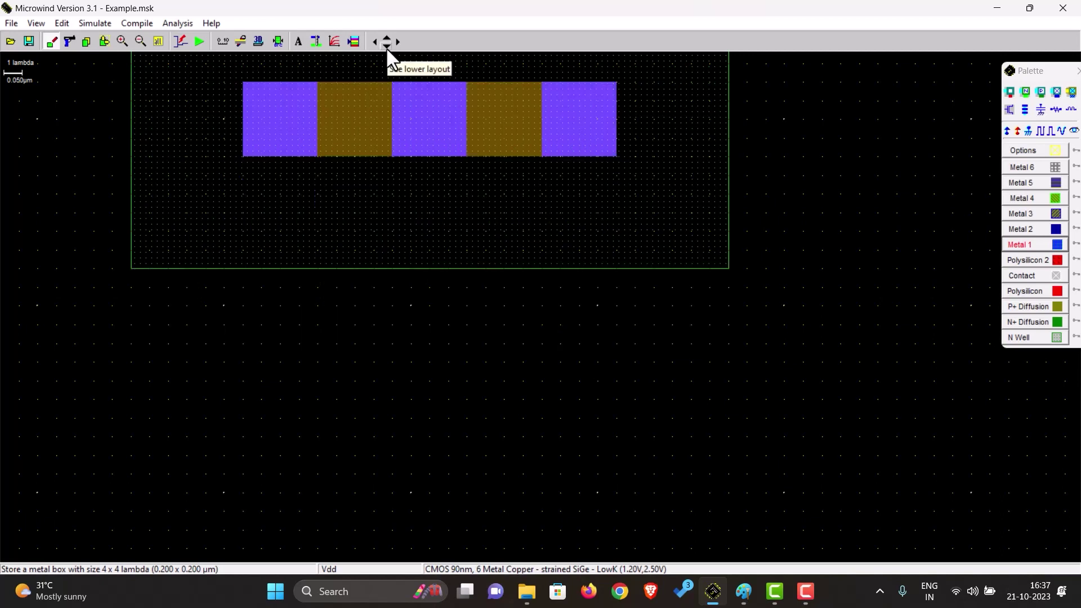
{"action": "left_click", "coordinate": [1029, 318]}
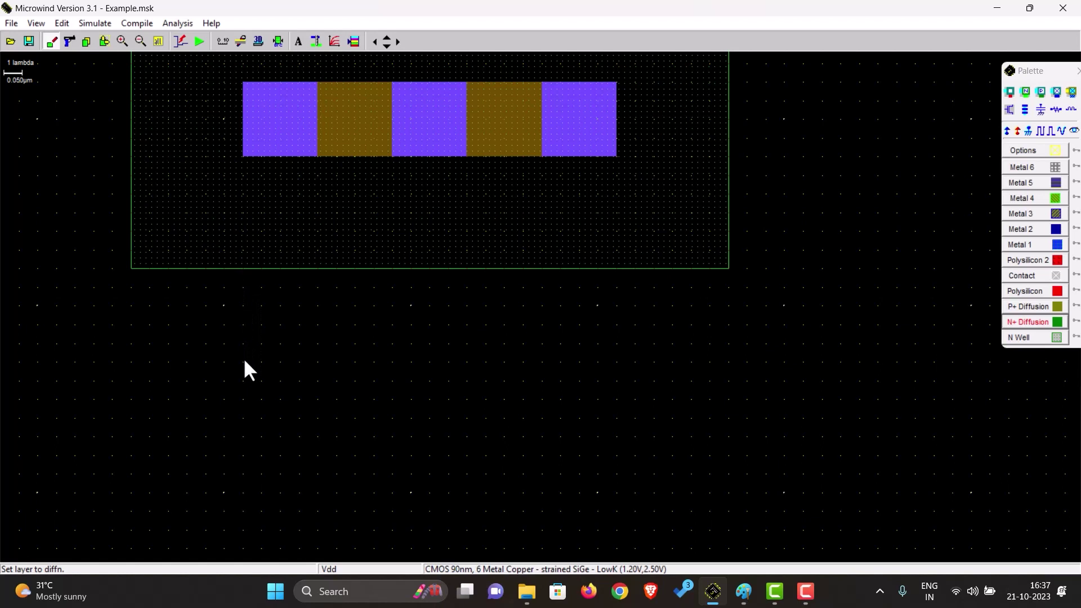
{"action": "left_click_drag", "start_coordinate": [243, 383], "coordinate": [618, 446]}
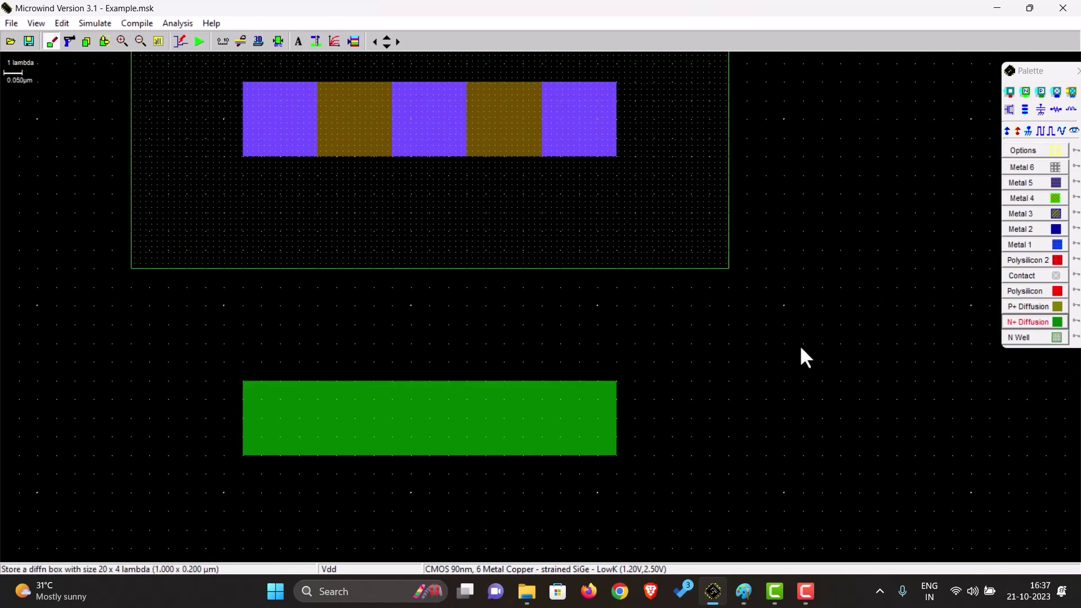
Draw a 4 x 4 lambda Metal 1 square at each end of the N+ Diffusion strip.
{"action": "left_click", "coordinate": [1024, 248]}
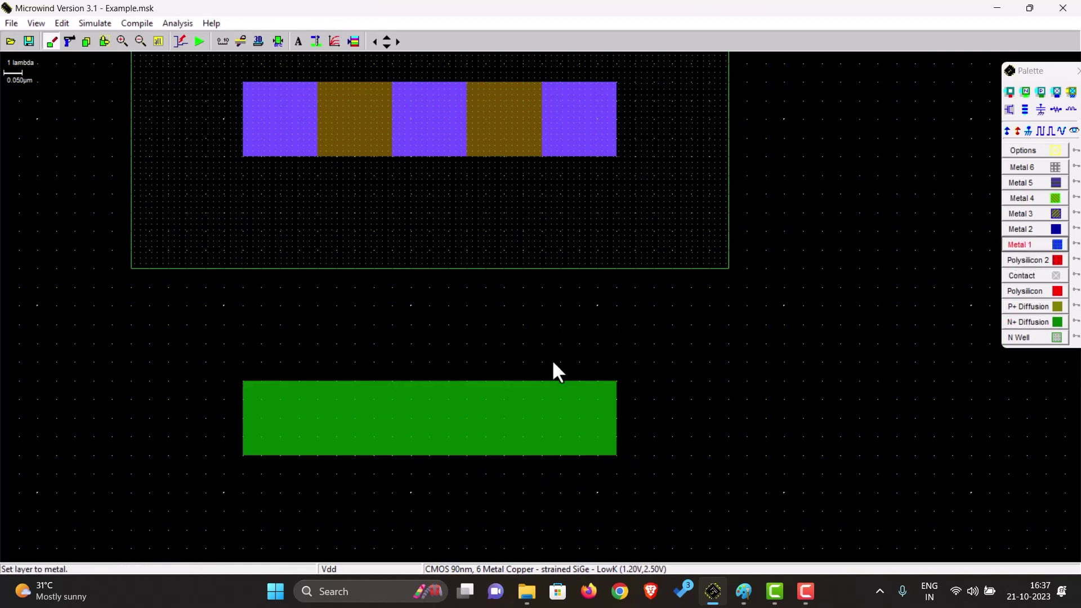
{"action": "left_click", "coordinate": [245, 382]}
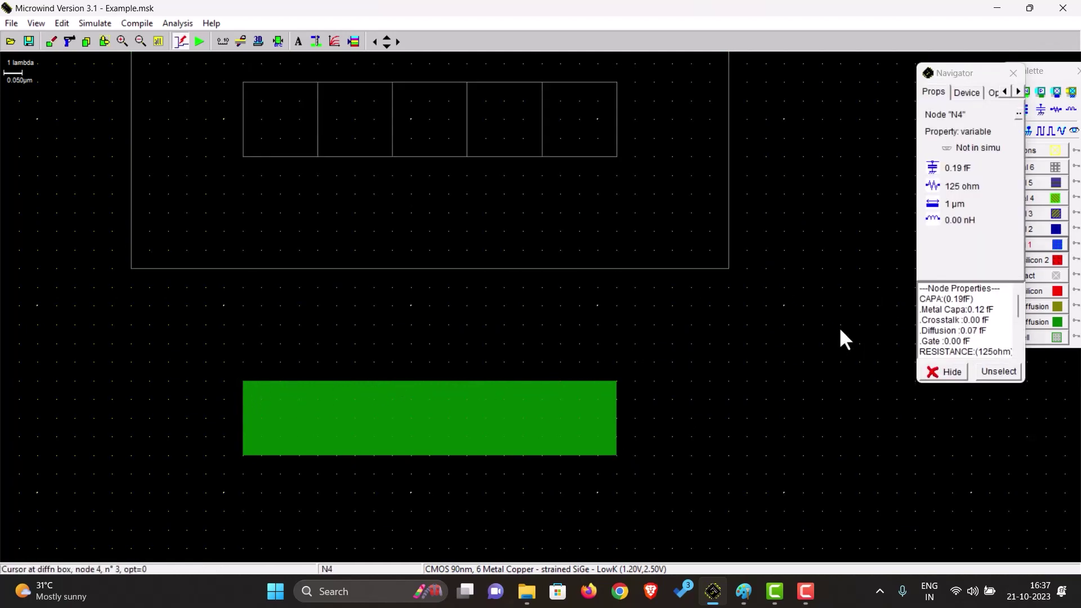
{"action": "key", "text": "Escape"}
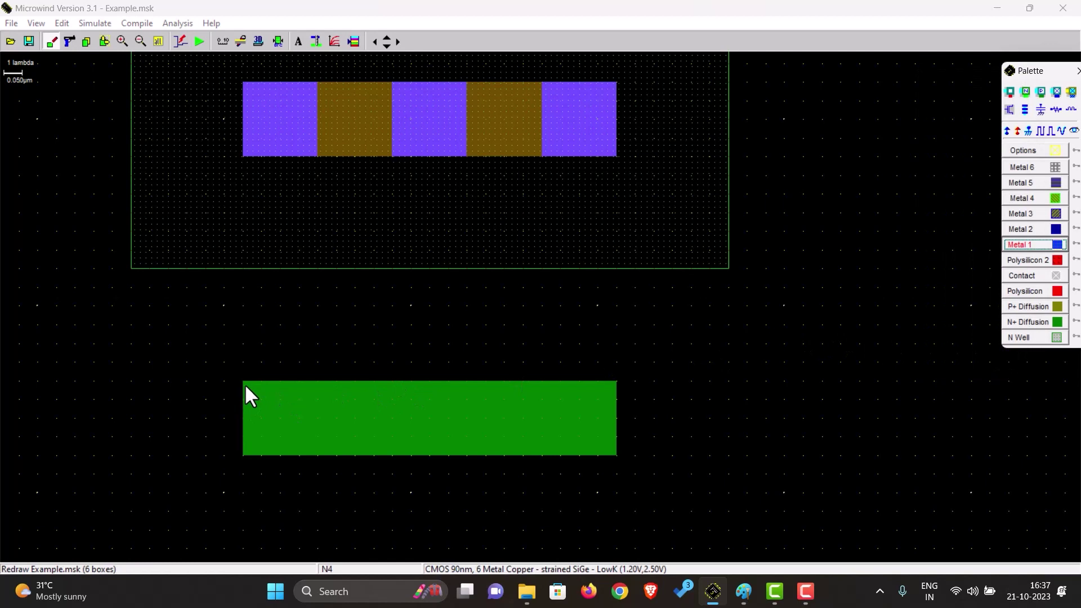
{"action": "left_click_drag", "start_coordinate": [245, 385], "coordinate": [324, 451]}
{"action": "left_click_drag", "start_coordinate": [611, 385], "coordinate": [525, 451]}
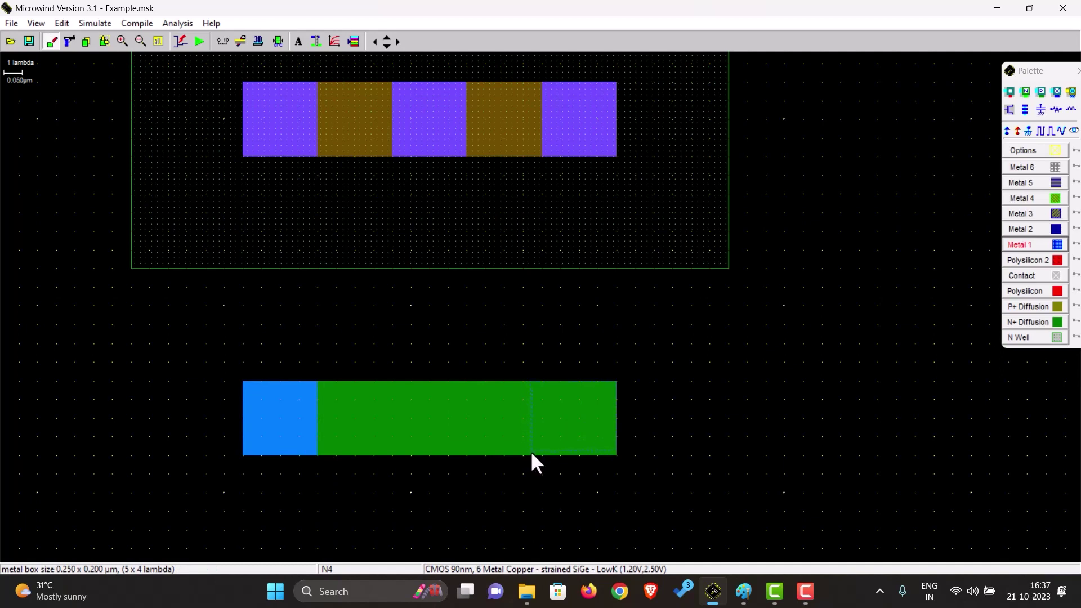
{"action": "left_click_drag", "start_coordinate": [540, 452], "coordinate": [540, 452]}
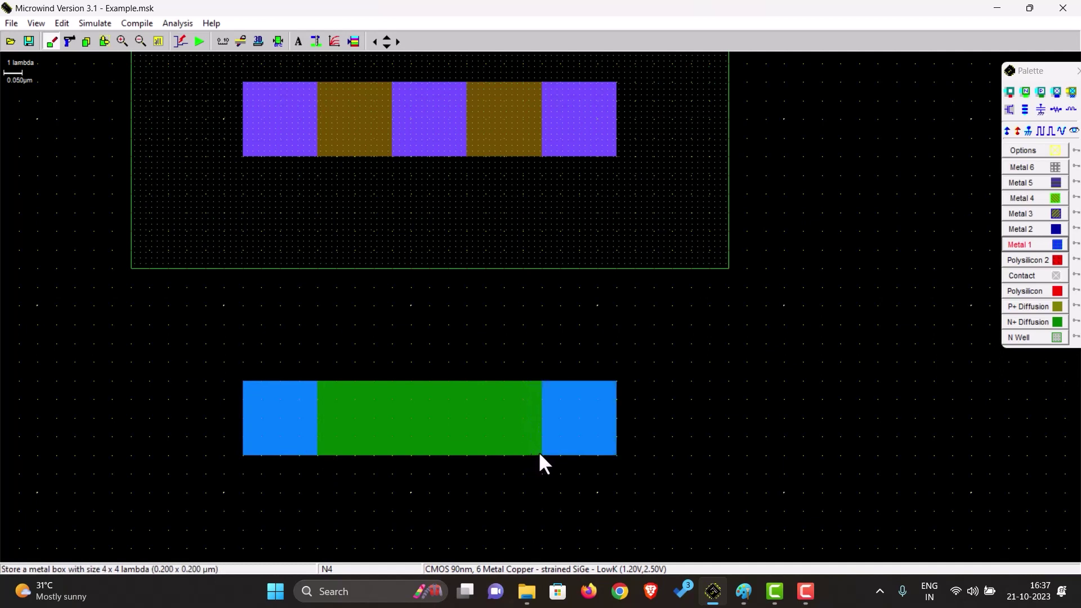
Place a 2 x 2 lambda Contact in the centre of each of the five Metal 1 squares on both diffusion strips.
{"action": "left_click", "coordinate": [1024, 276]}
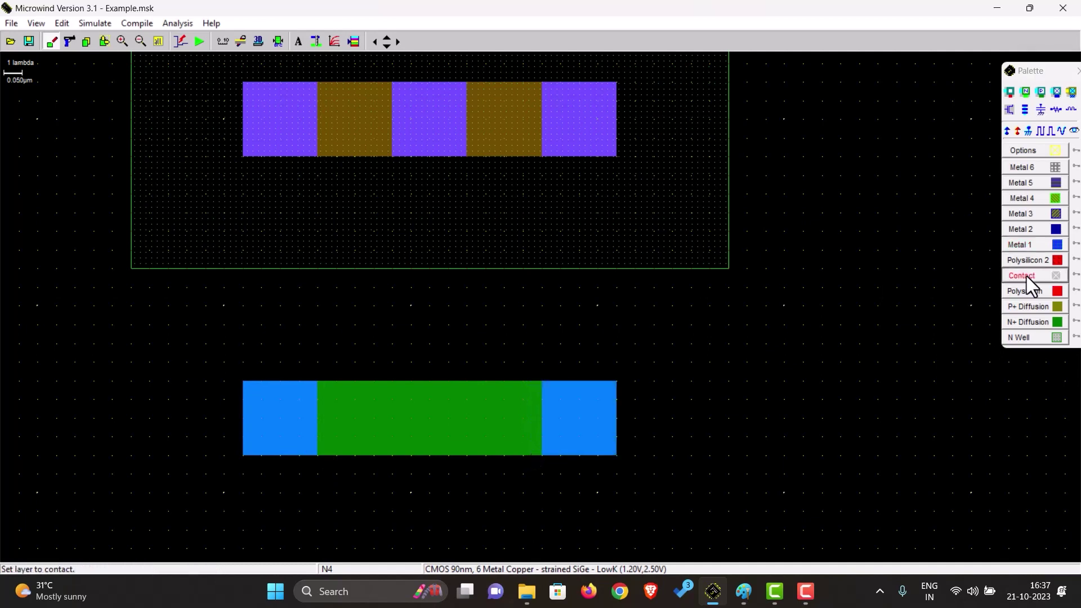
{"action": "left_click_drag", "start_coordinate": [261, 101], "coordinate": [299, 137]}
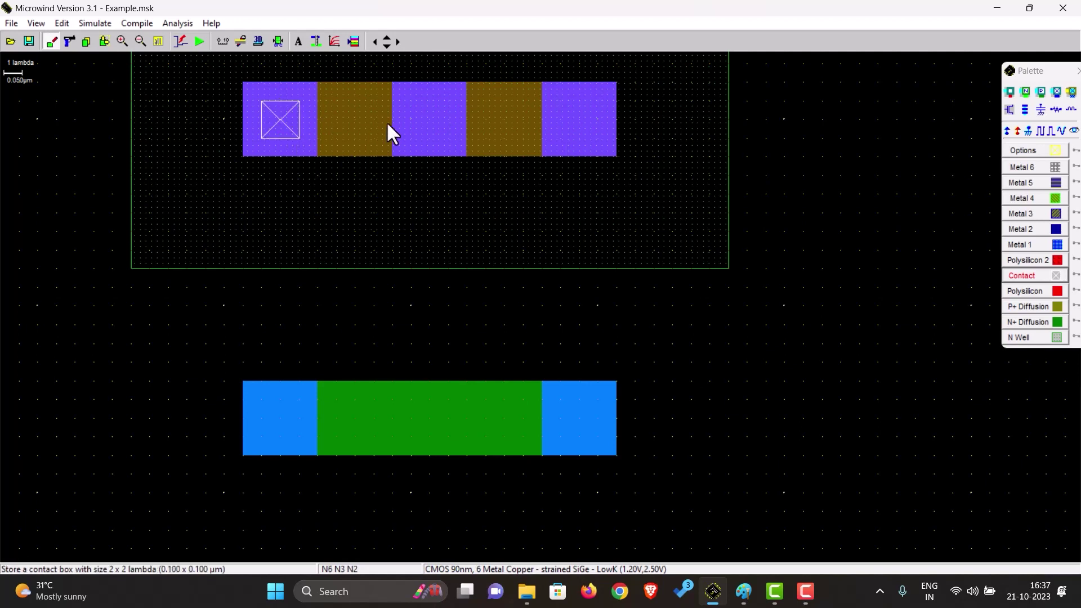
{"action": "left_click_drag", "start_coordinate": [411, 100], "coordinate": [449, 138]}
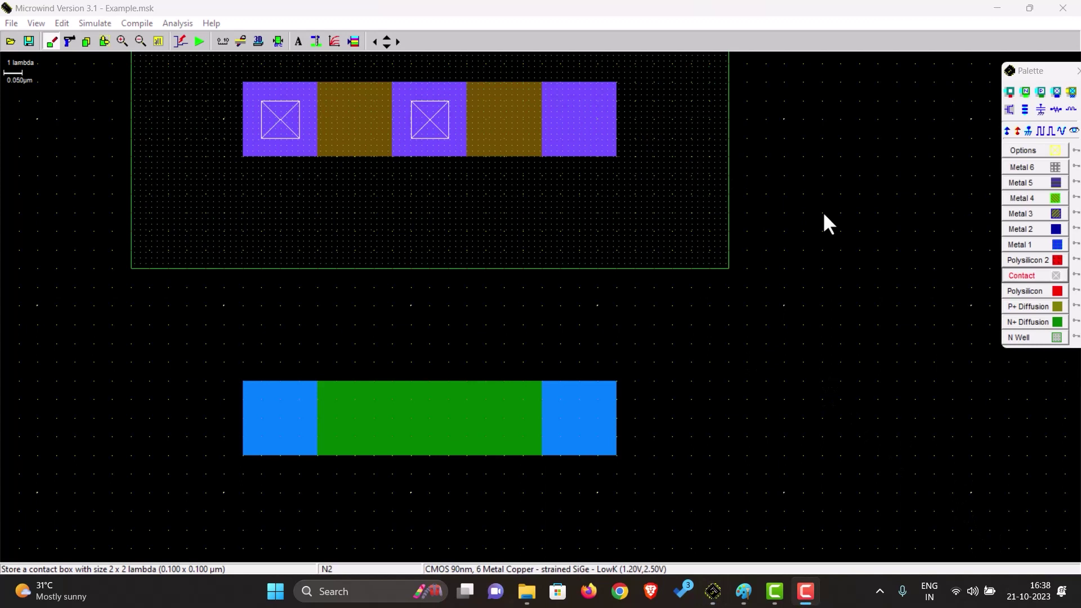
{"action": "left_click", "coordinate": [1023, 280]}
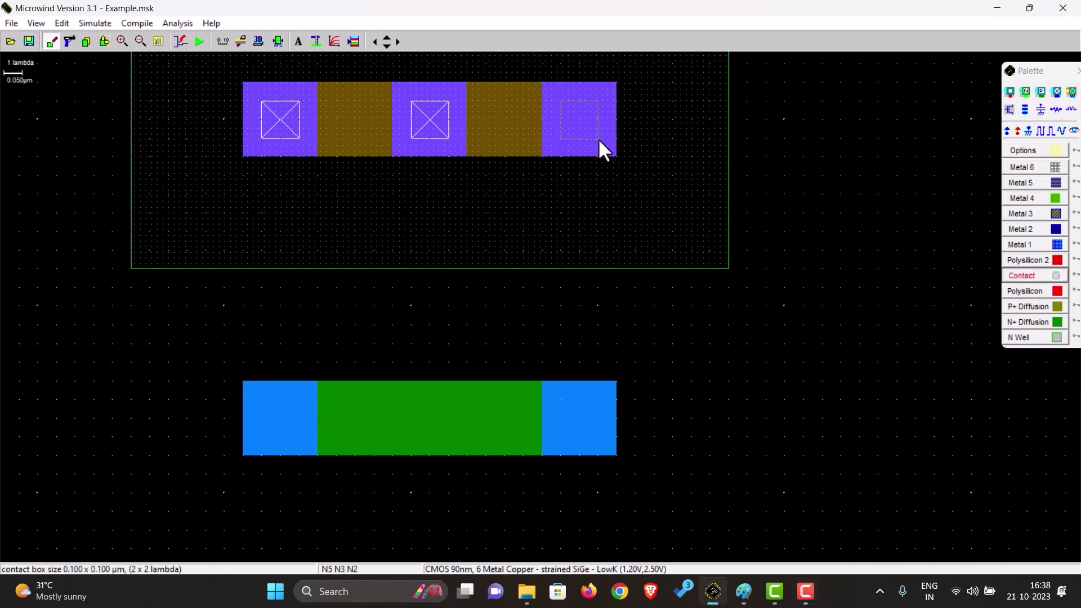
{"action": "left_click_drag", "start_coordinate": [598, 138], "coordinate": [599, 138]}
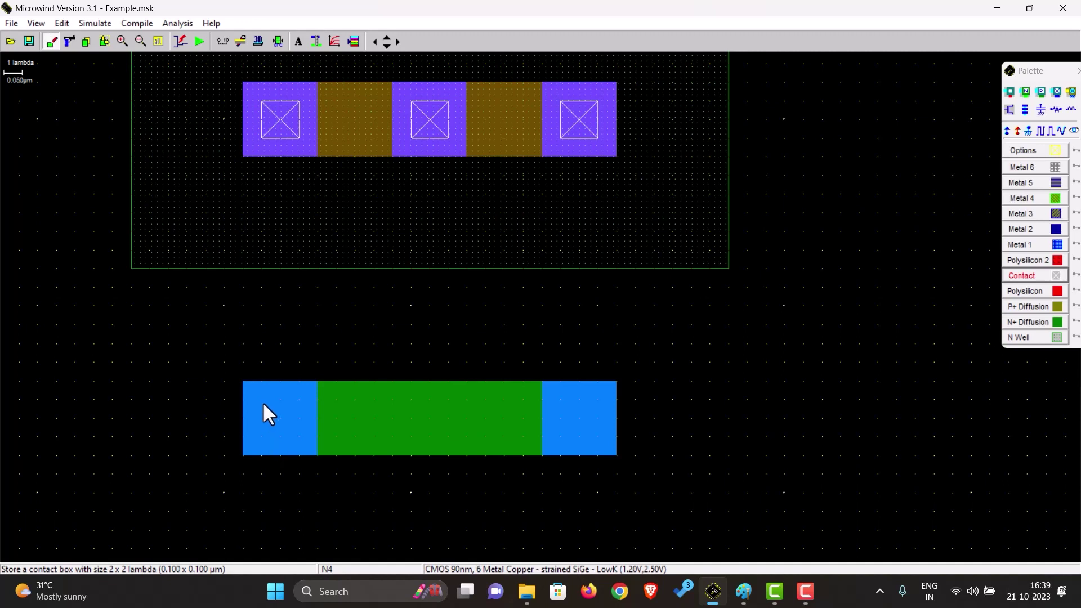
{"action": "left_click_drag", "start_coordinate": [262, 401], "coordinate": [299, 437]}
{"action": "left_click_drag", "start_coordinate": [562, 397], "coordinate": [601, 437]}
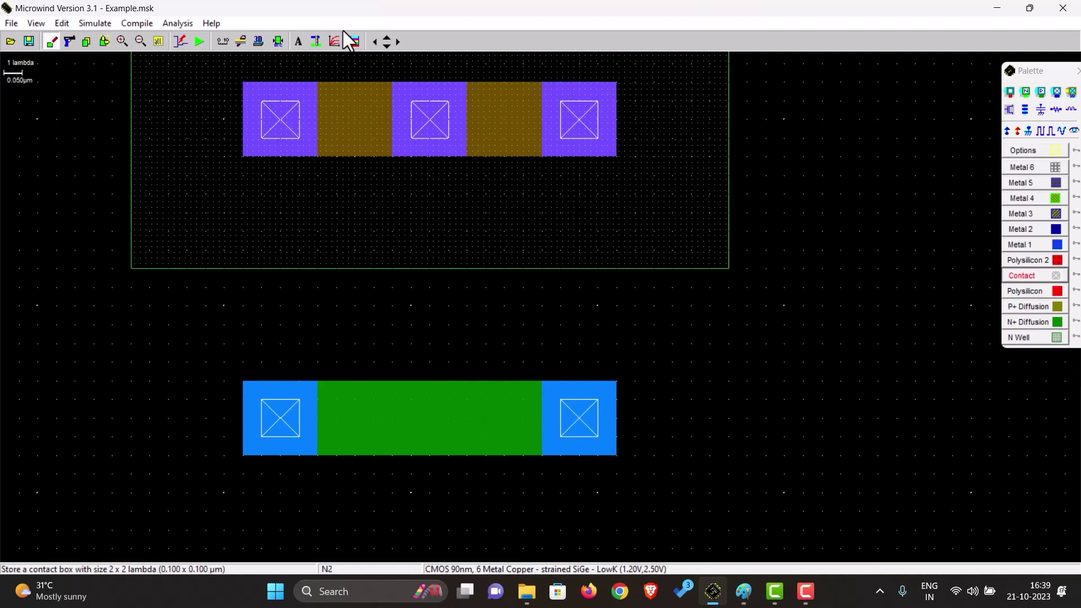
Draw a vertical 2 x 26 lambda Polysilicon gate through the left gap of the P+ strip and down across the N+ strip.
{"action": "left_click", "coordinate": [141, 39]}
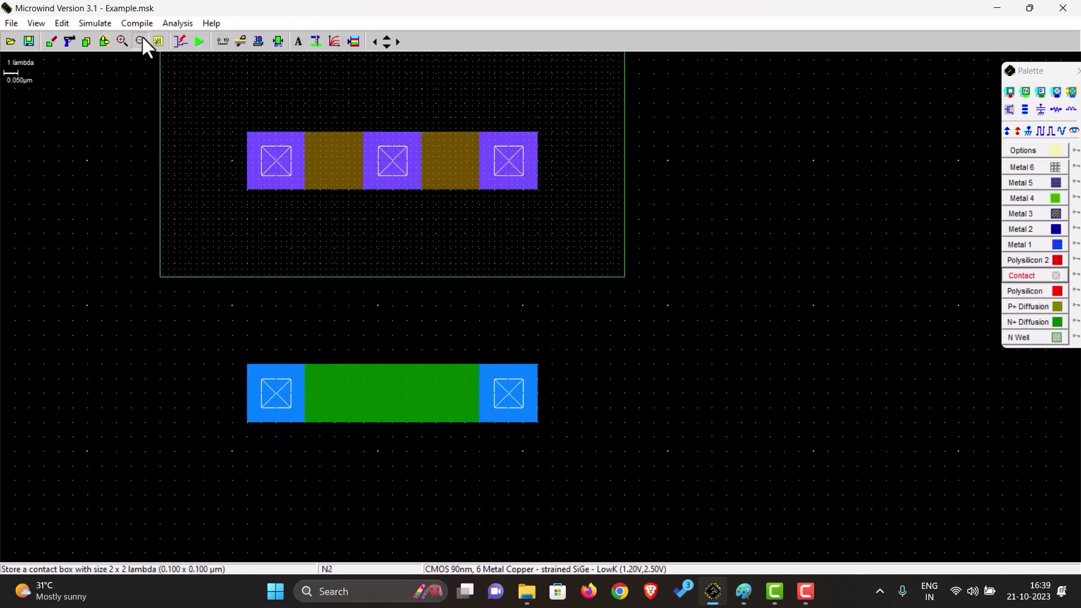
{"action": "left_click", "coordinate": [141, 41]}
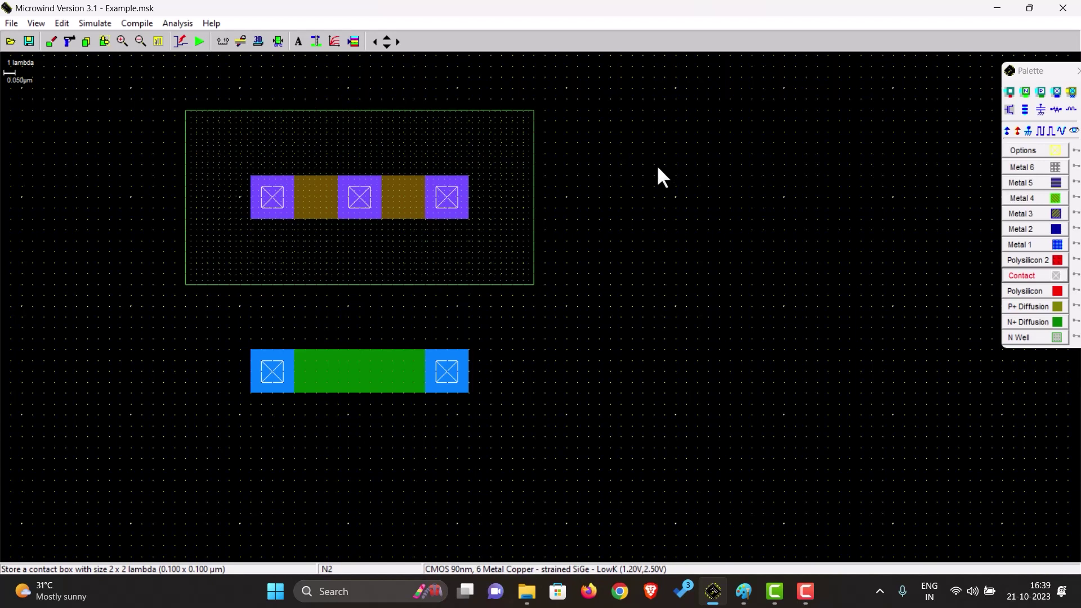
{"action": "left_click", "coordinate": [1037, 291]}
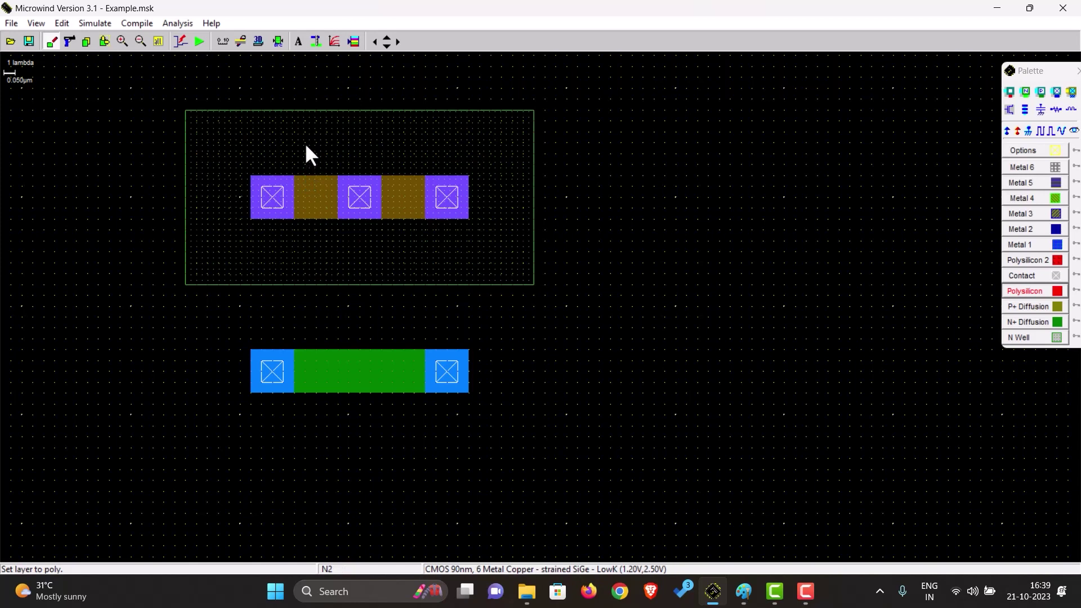
{"action": "left_click_drag", "start_coordinate": [305, 144], "coordinate": [327, 427]}
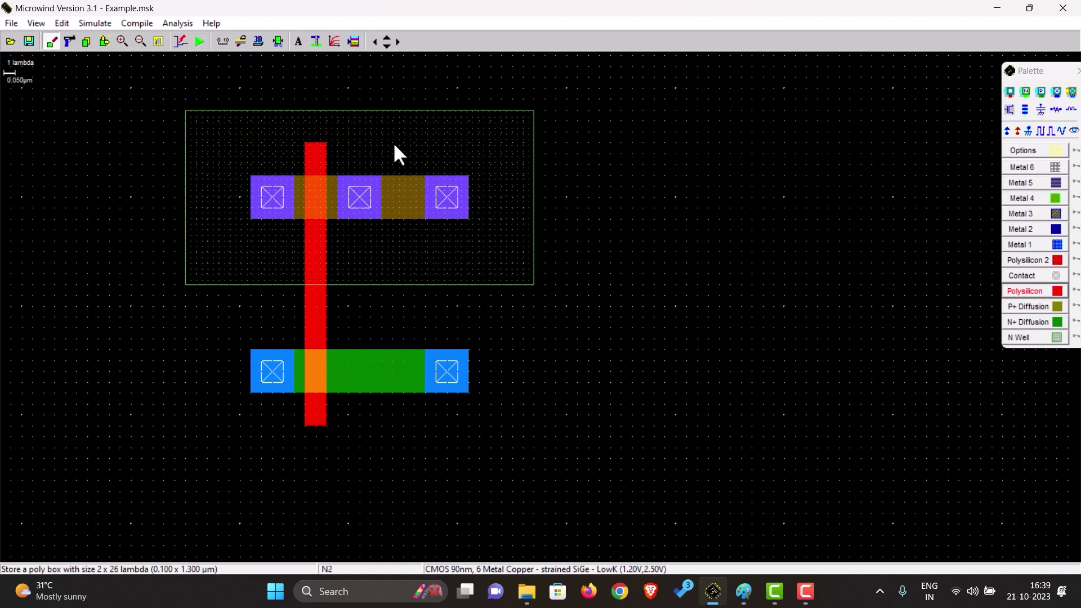
Draw a second vertical 2 x 26 lambda Polysilicon gate through the right gap of the P+ strip and down across the N+ strip.
{"action": "left_click_drag", "start_coordinate": [393, 143], "coordinate": [413, 160]}
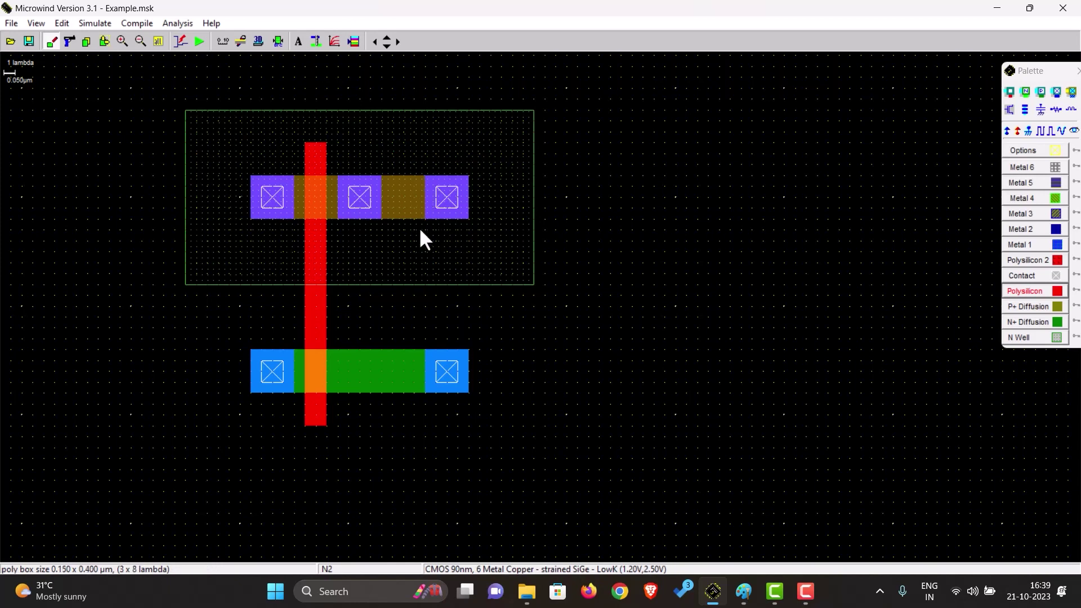
{"action": "left_click_drag", "start_coordinate": [420, 230], "coordinate": [415, 427]}
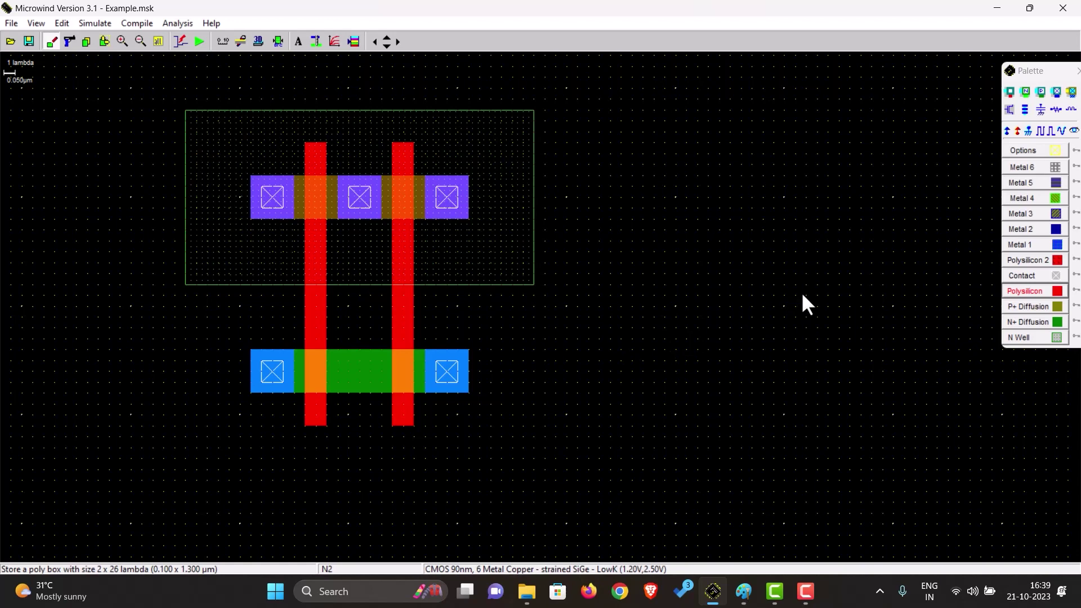
Following the stick diagram in Paint, join the two outer P+ contacts with a 3 lambda wide Metal 1 supply rail running above the N Well.
{"action": "key", "text": "alt+Tab"}
{"action": "key", "text": "alt+Tab"}
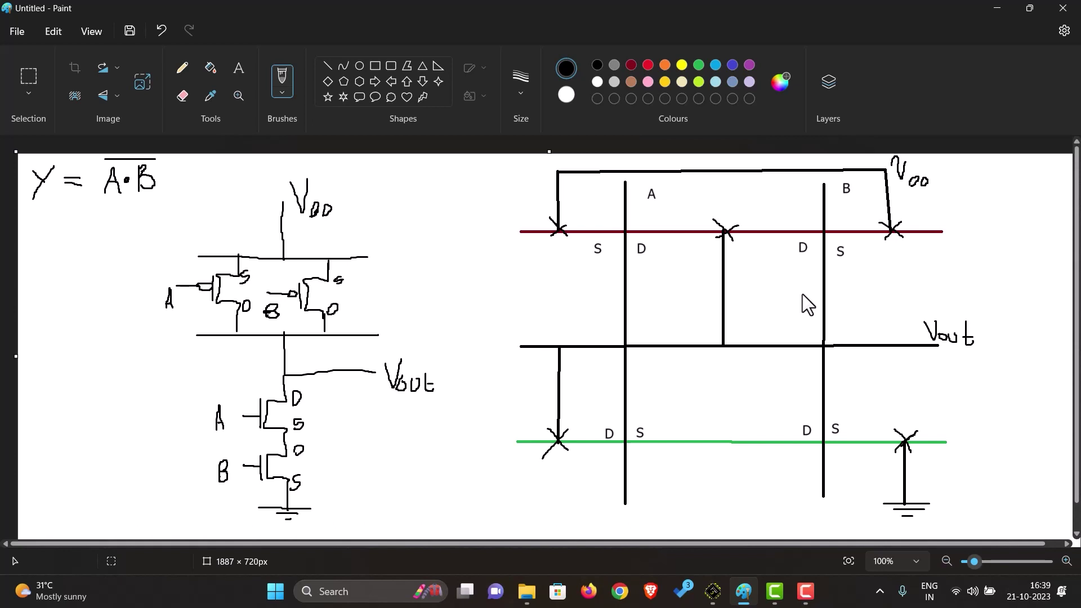
{"action": "key", "text": "alt+Tab"}
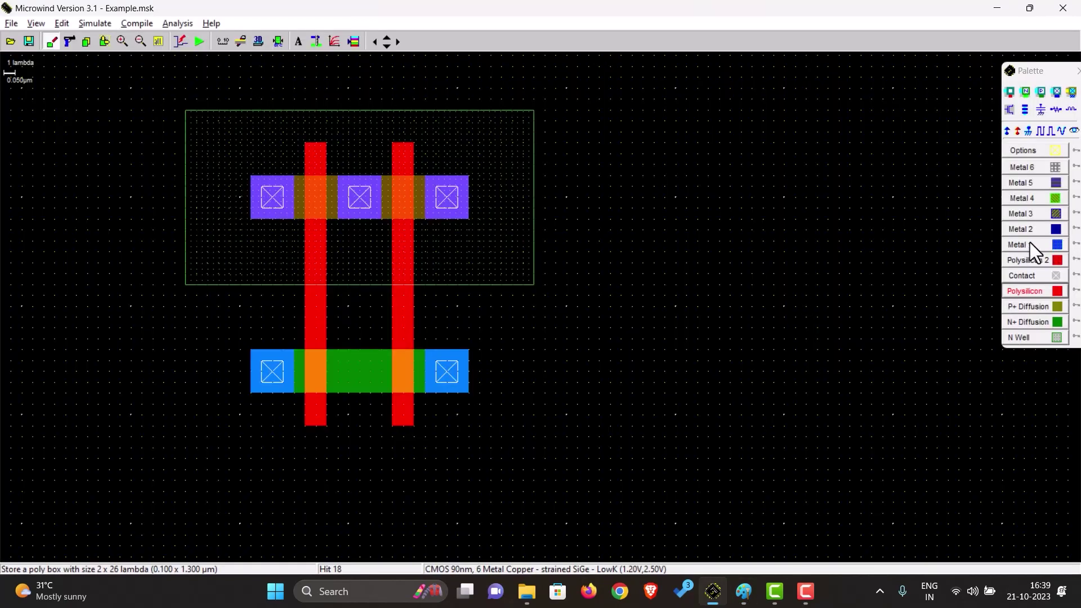
{"action": "left_click", "coordinate": [1030, 242]}
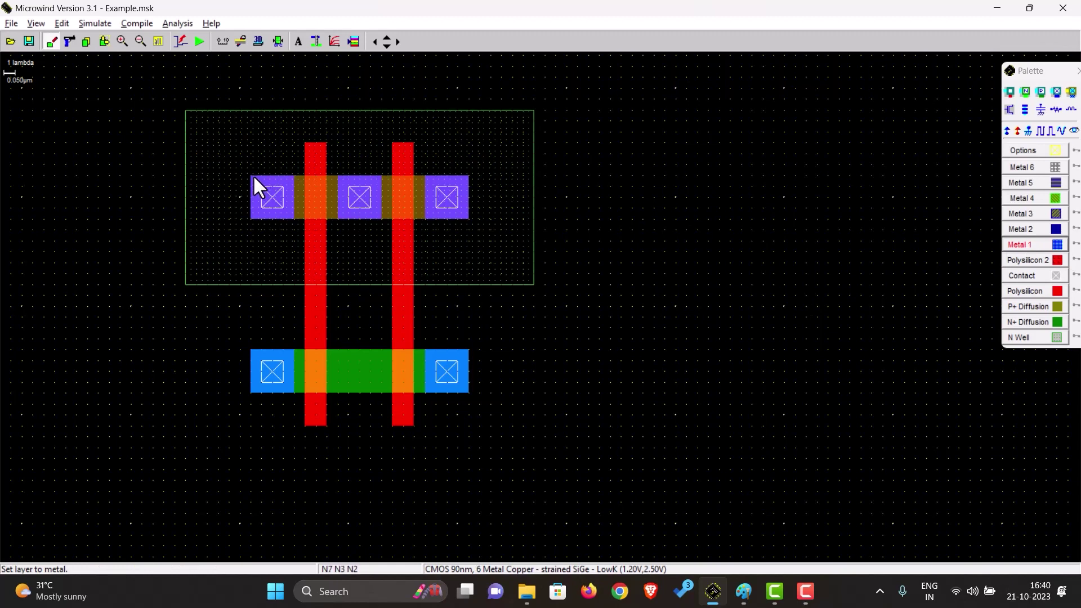
{"action": "left_click_drag", "start_coordinate": [254, 178], "coordinate": [271, 178]}
{"action": "left_click_drag", "start_coordinate": [276, 138], "coordinate": [474, 90]}
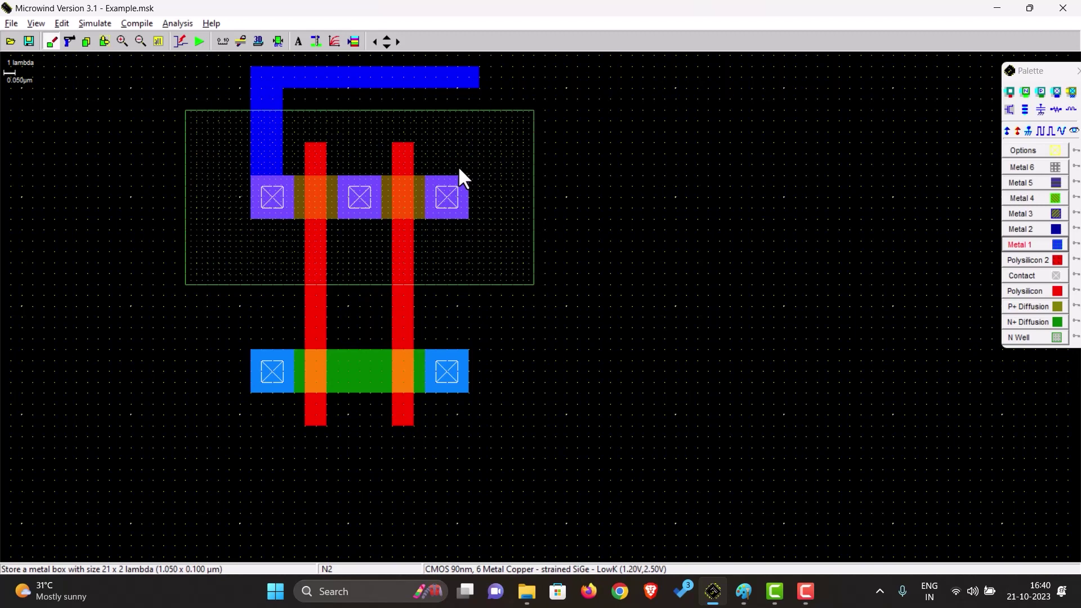
{"action": "key", "text": "ctrl+z"}
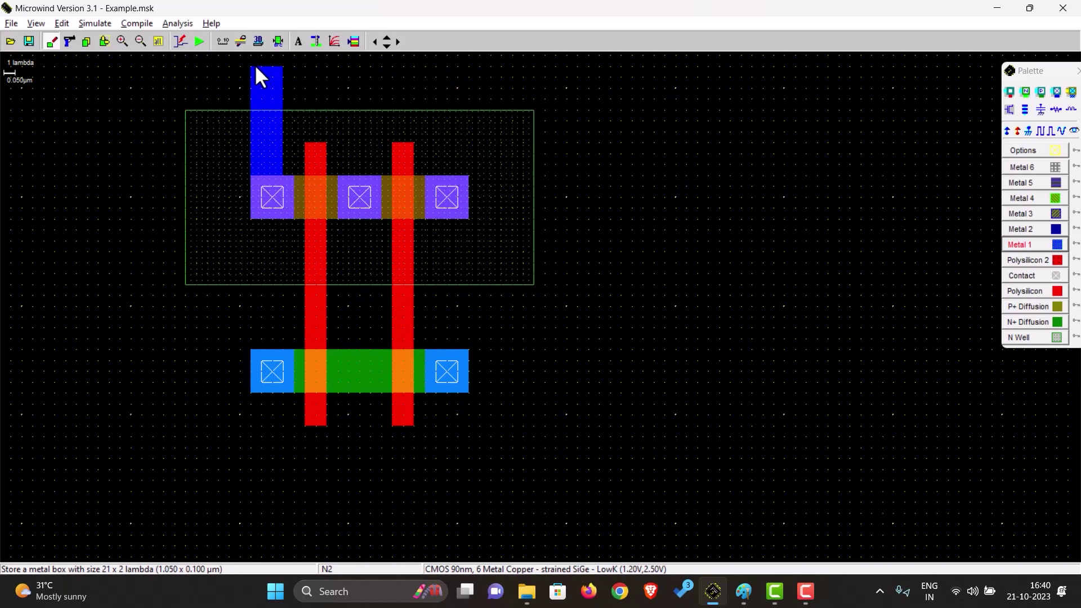
{"action": "left_click_drag", "start_coordinate": [252, 66], "coordinate": [470, 101]}
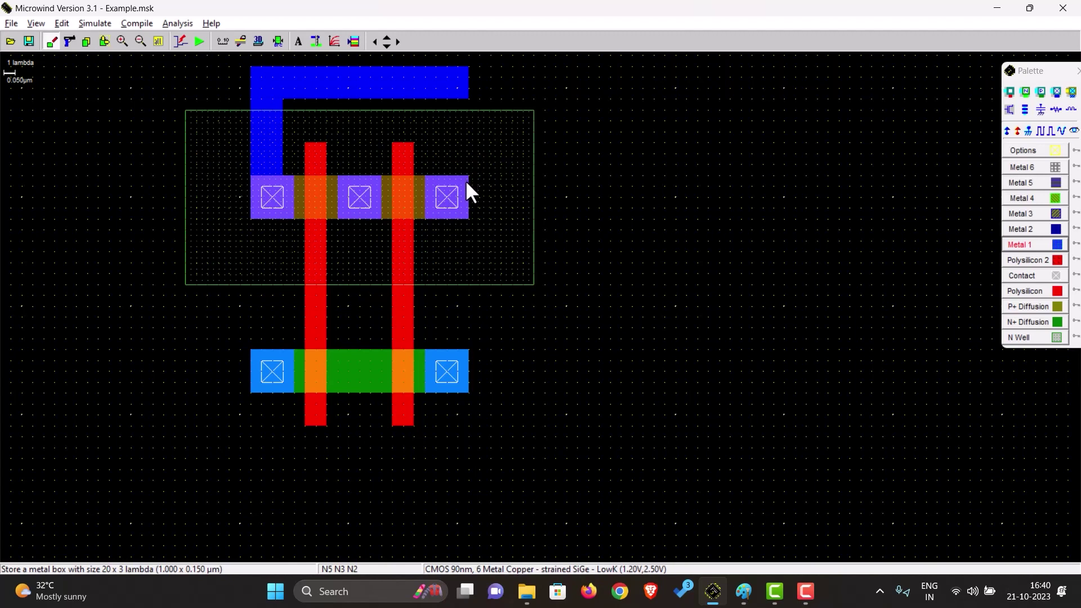
{"action": "left_click_drag", "start_coordinate": [467, 183], "coordinate": [434, 94]}
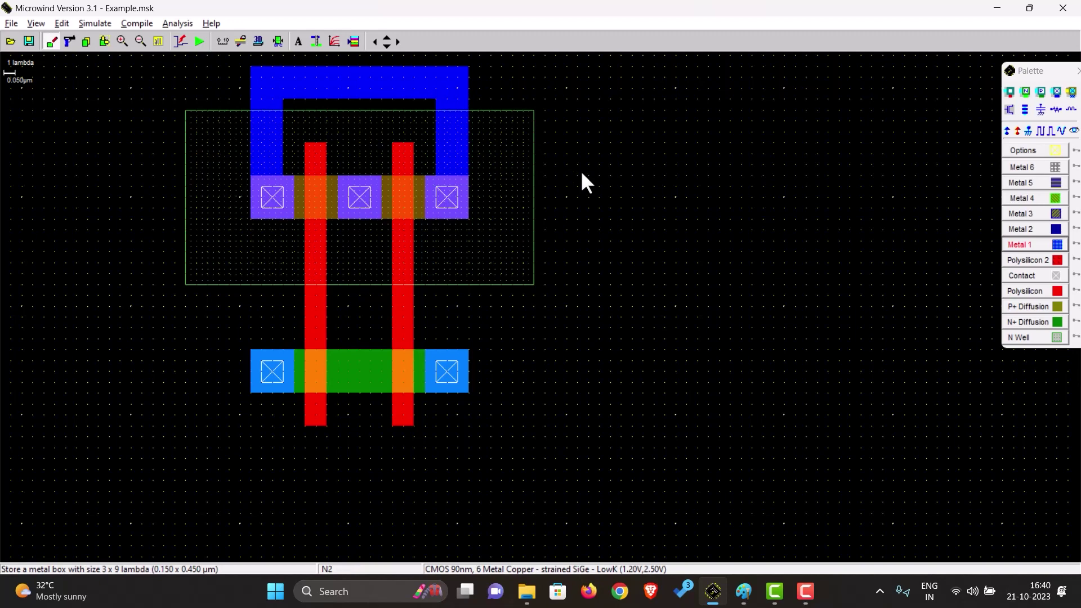
After checking the stick diagram in Paint, route 4 lambda wide Metal 1 from the left N+ contact to the middle P+ contact.
{"action": "key", "text": "alt+Tab"}
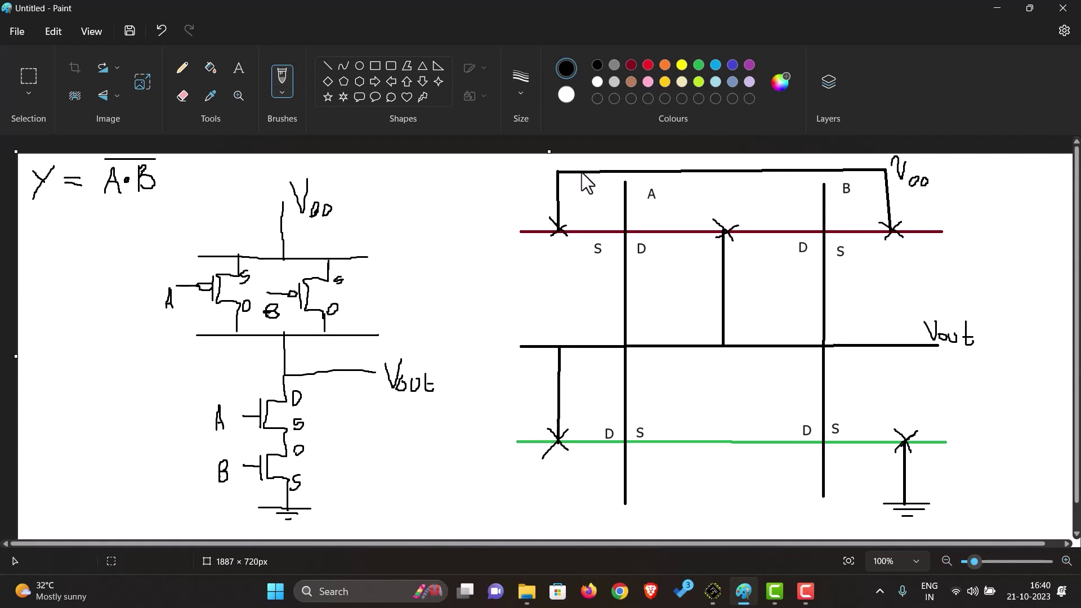
{"action": "key", "text": "alt+Tab"}
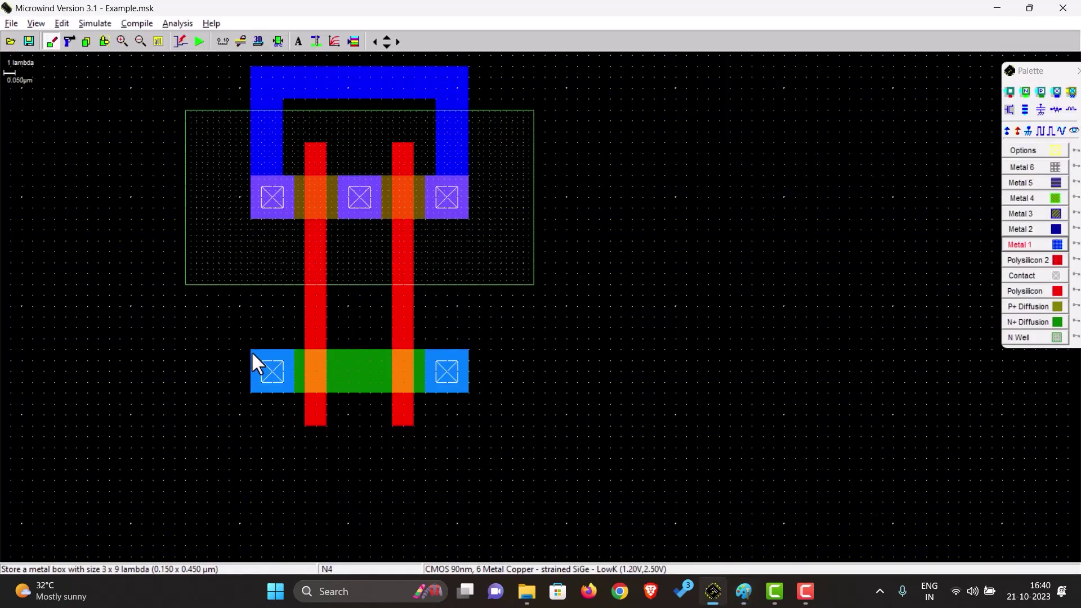
{"action": "left_click_drag", "start_coordinate": [252, 351], "coordinate": [339, 216]}
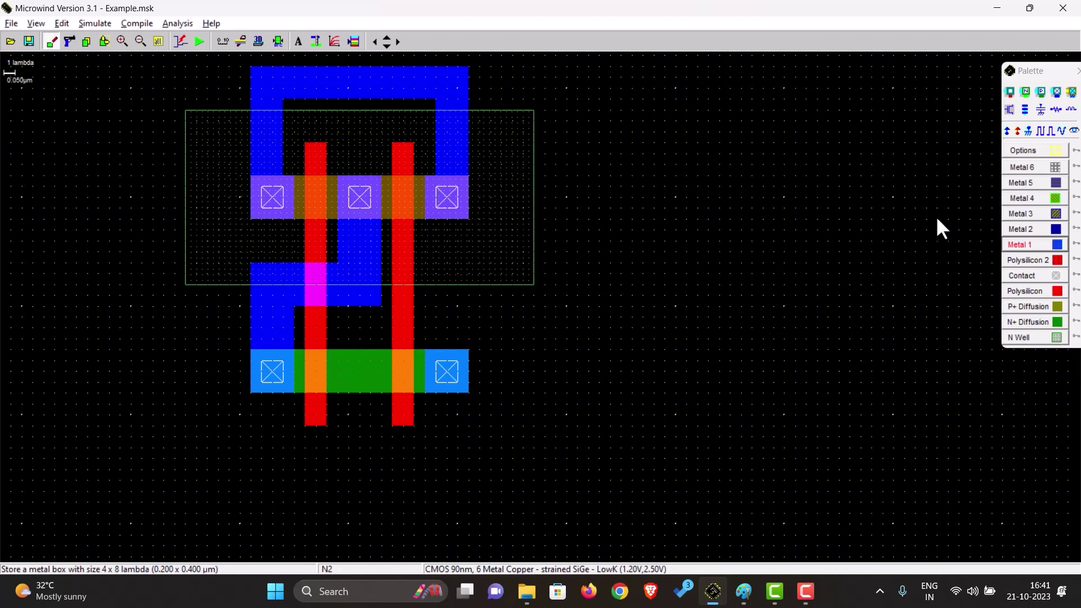
Place one Vdd+ supply on the N Well's right edge and another on the right end of the Metal 1 supply rail.
{"action": "left_click", "coordinate": [1006, 130]}
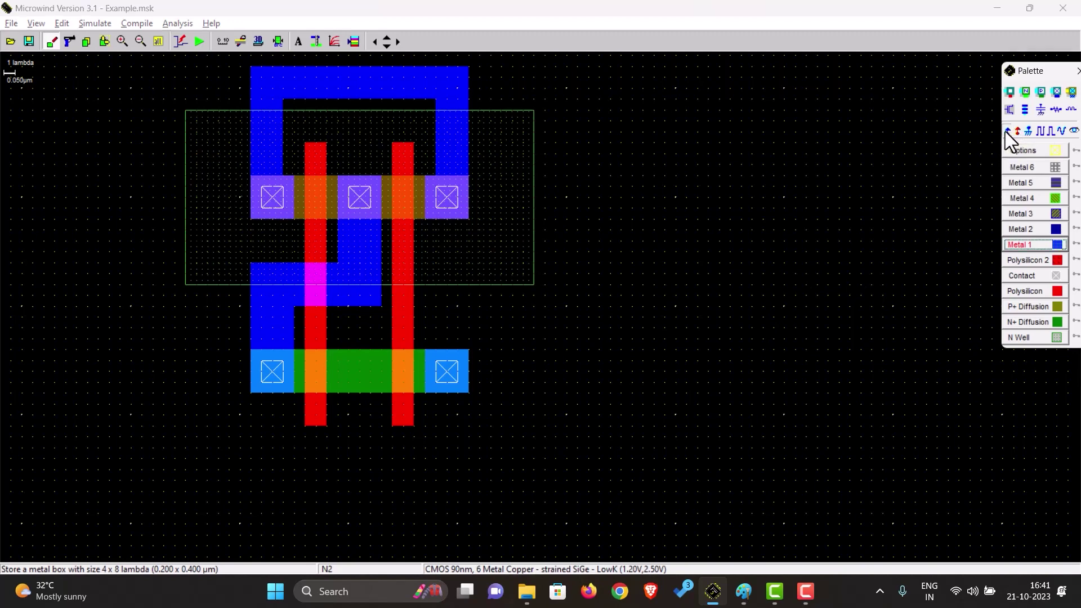
{"action": "left_click", "coordinate": [524, 126]}
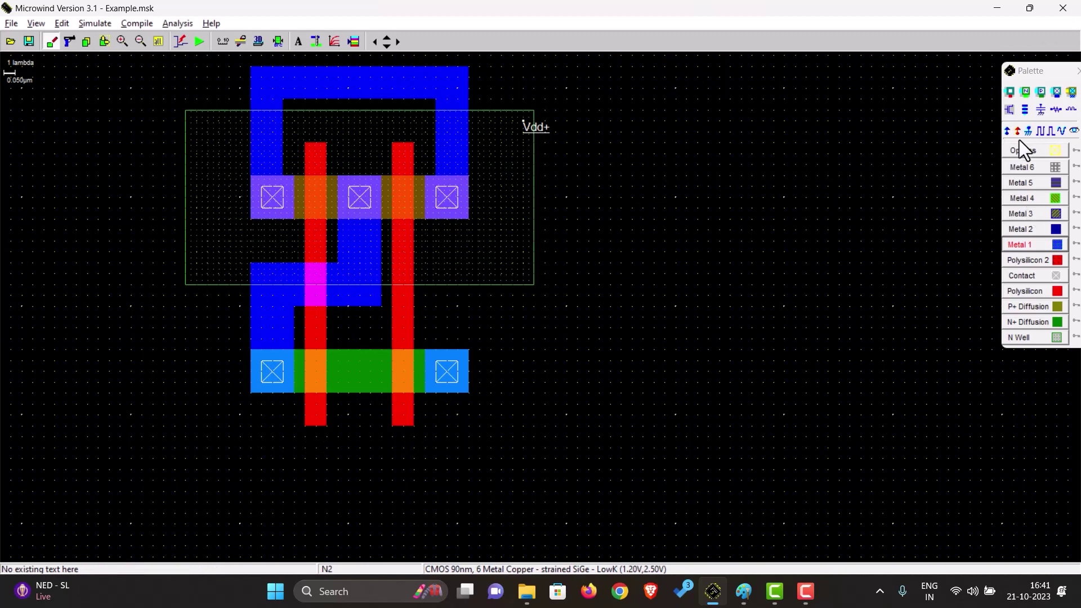
{"action": "left_click", "coordinate": [1008, 131]}
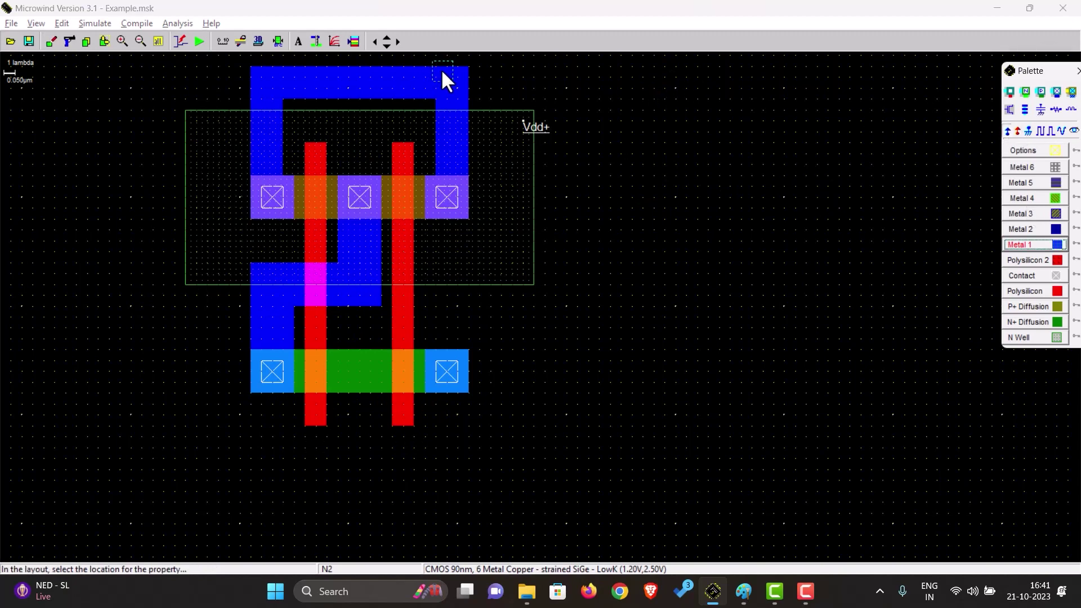
{"action": "left_click", "coordinate": [456, 79]}
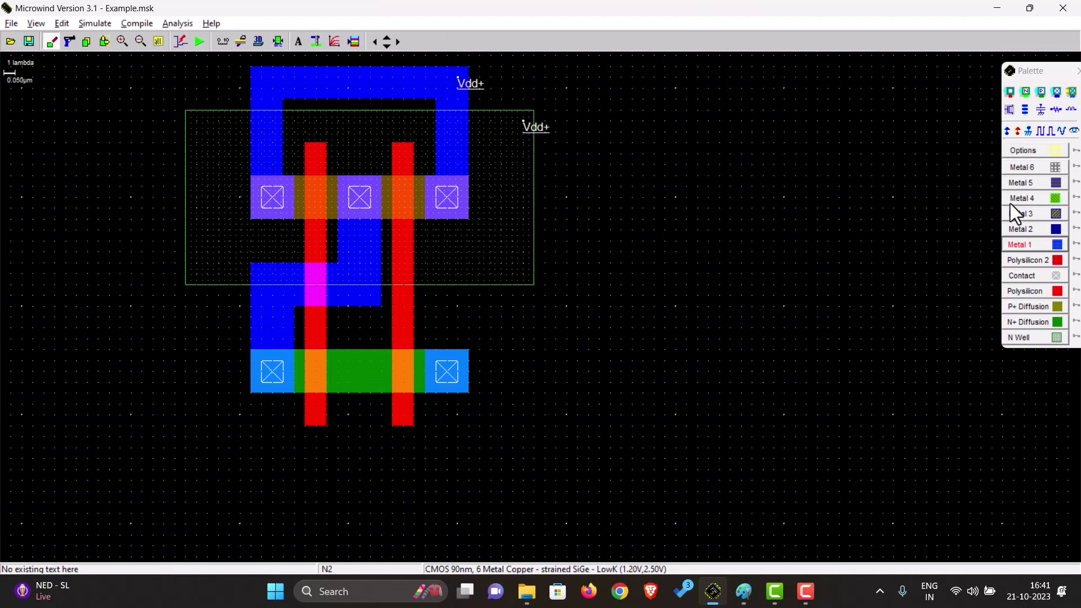
Place a Vss- ground on the right Metal 1 contact of the N+ strip and compare with the stick diagram in Paint.
{"action": "left_click", "coordinate": [1027, 129]}
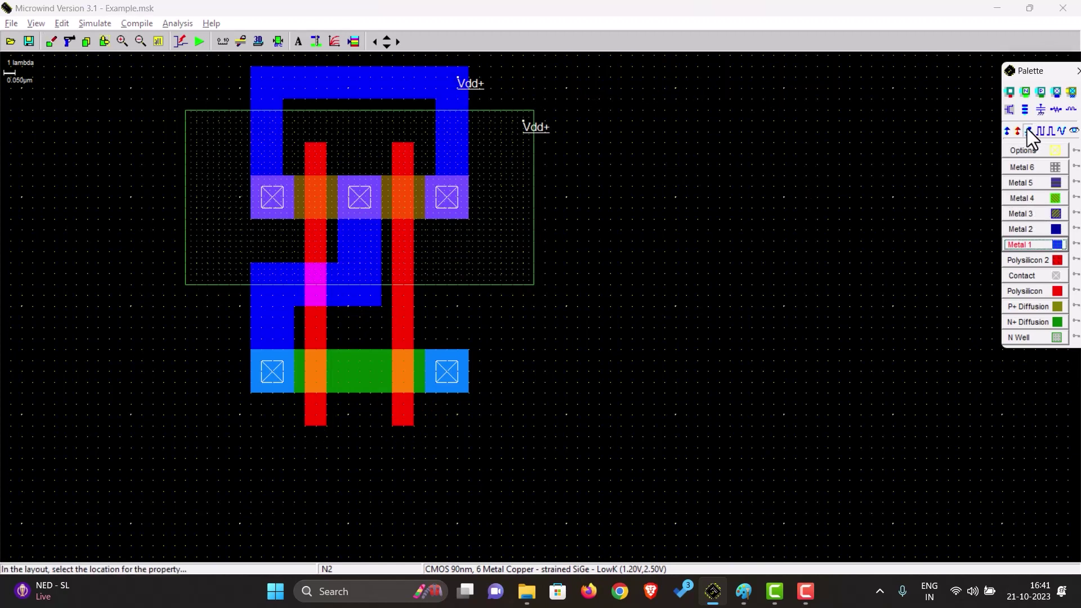
{"action": "left_click", "coordinate": [456, 380]}
{"action": "key", "text": "alt+Tab"}
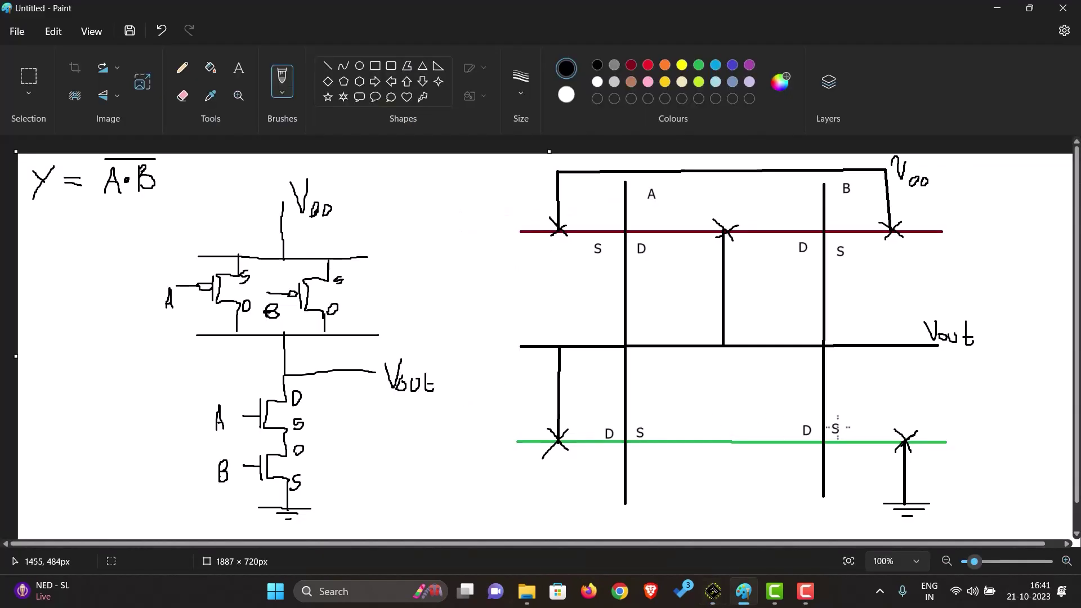
{"action": "key", "text": "alt+Tab"}
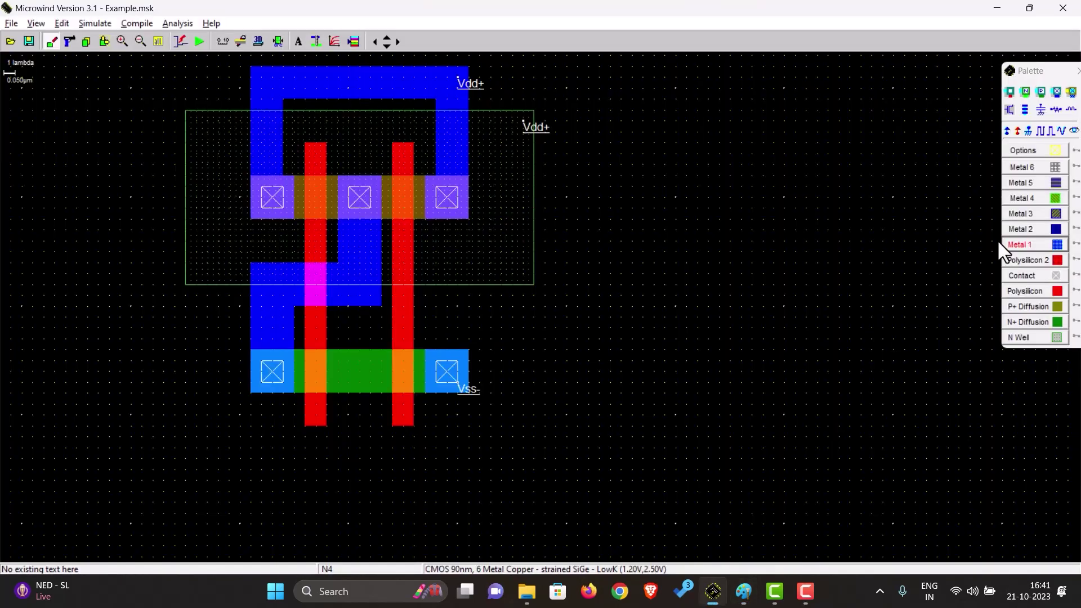
Assign a clock signal labelled A to the upper end of the left Polysilicon gate.
{"action": "left_click", "coordinate": [1040, 132]}
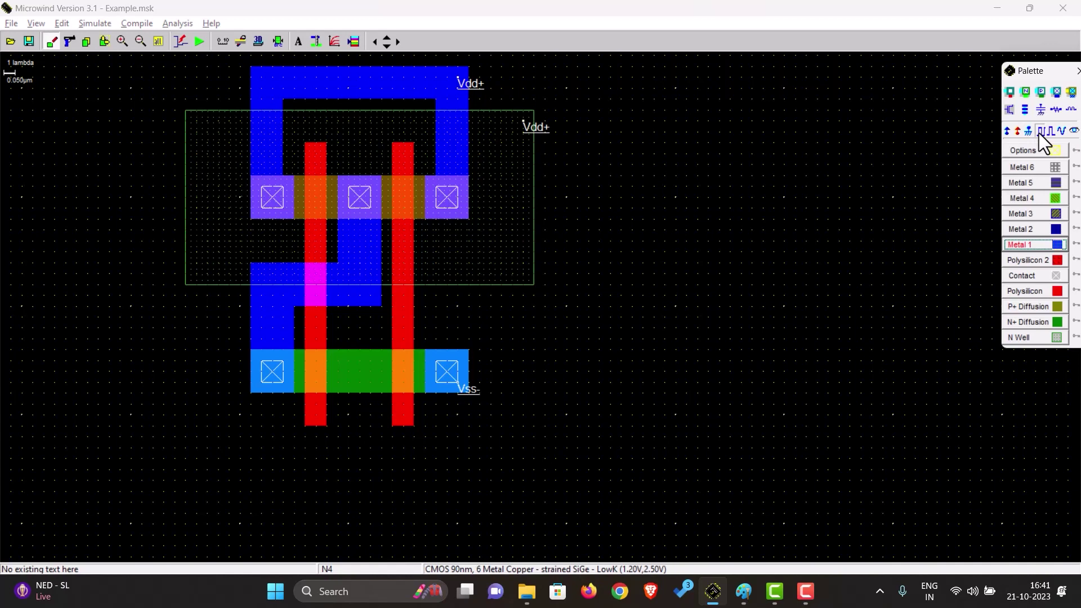
{"action": "left_click", "coordinate": [315, 152]}
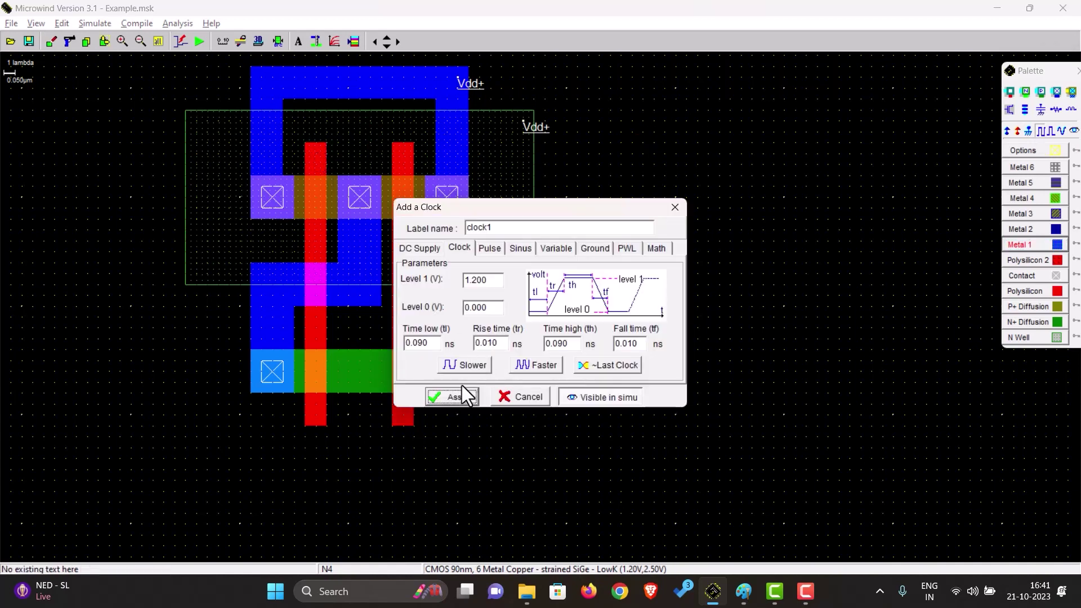
{"action": "left_click", "coordinate": [507, 228]}
{"action": "key", "text": "BackSpace"}
{"action": "key", "text": "BackSpace"}
{"action": "key", "text": "BackSpace"}
{"action": "key", "text": "BackSpace"}
{"action": "key", "text": "BackSpace"}
{"action": "key", "text": "BackSpace"}
{"action": "type", "text": "A"}
{"action": "left_click", "coordinate": [454, 396]}
Assign a clock signal labelled B to the upper end of the right Polysilicon gate.
{"action": "left_click", "coordinate": [1042, 133]}
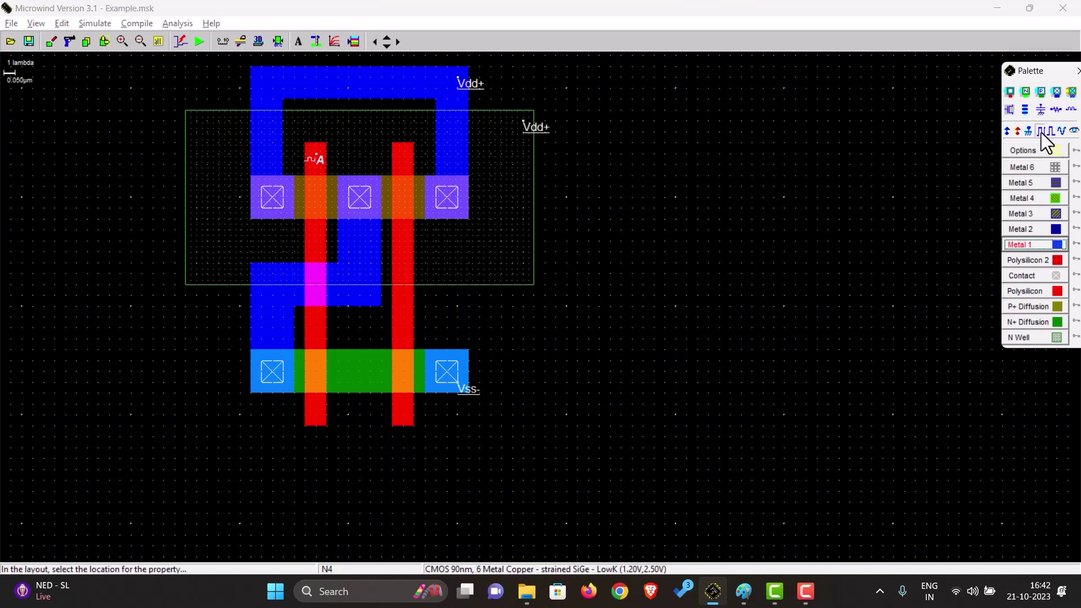
{"action": "left_click", "coordinate": [401, 151]}
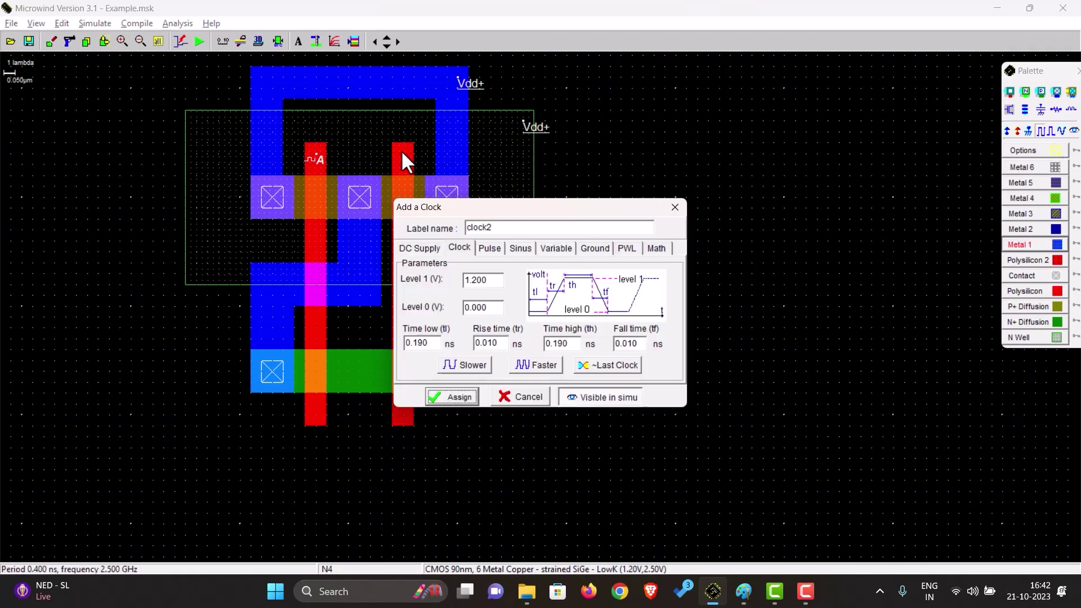
{"action": "left_click", "coordinate": [505, 228]}
{"action": "key", "text": "BackSpace"}
{"action": "key", "text": "BackSpace"}
{"action": "key", "text": "BackSpace"}
{"action": "key", "text": "BackSpace"}
{"action": "key", "text": "BackSpace"}
{"action": "key", "text": "BackSpace"}
{"action": "type", "text": "B"}
{"action": "left_click", "coordinate": [451, 394]}
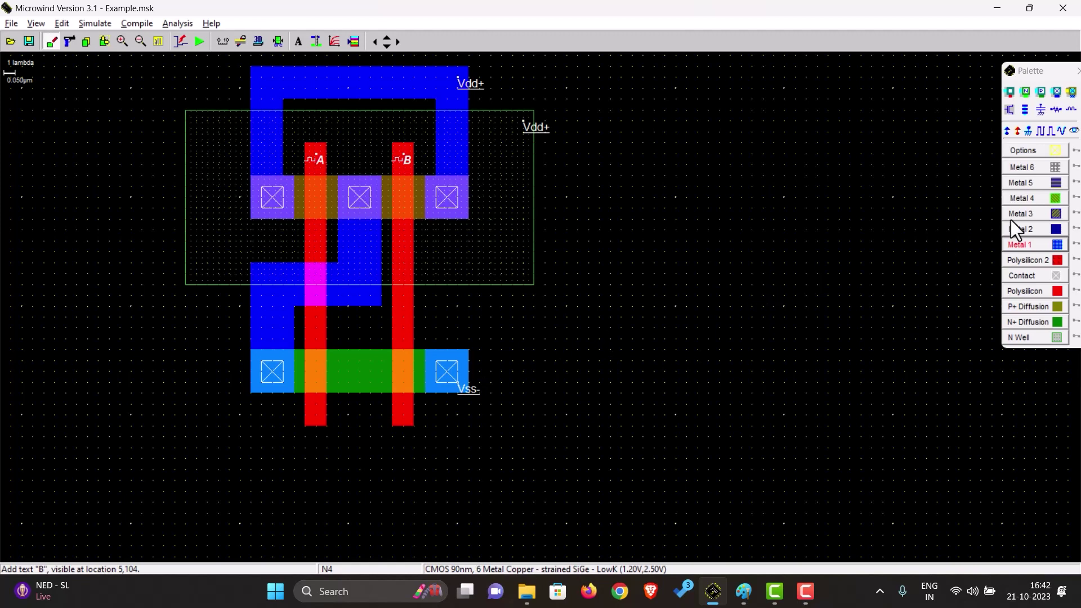
Add a visible simulation node labelled output on the Metal 1 route between the two diffusion strips.
{"action": "left_click", "coordinate": [1075, 130]}
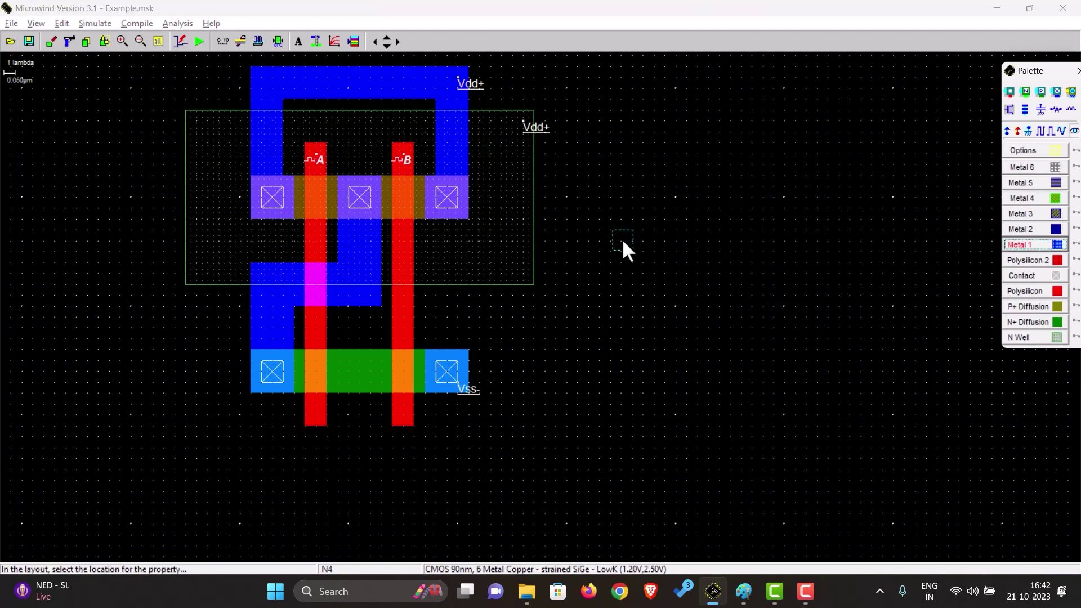
{"action": "left_click", "coordinate": [364, 292]}
{"action": "left_click", "coordinate": [508, 227]}
{"action": "key", "text": "BackSpace"}
{"action": "key", "text": "BackSpace"}
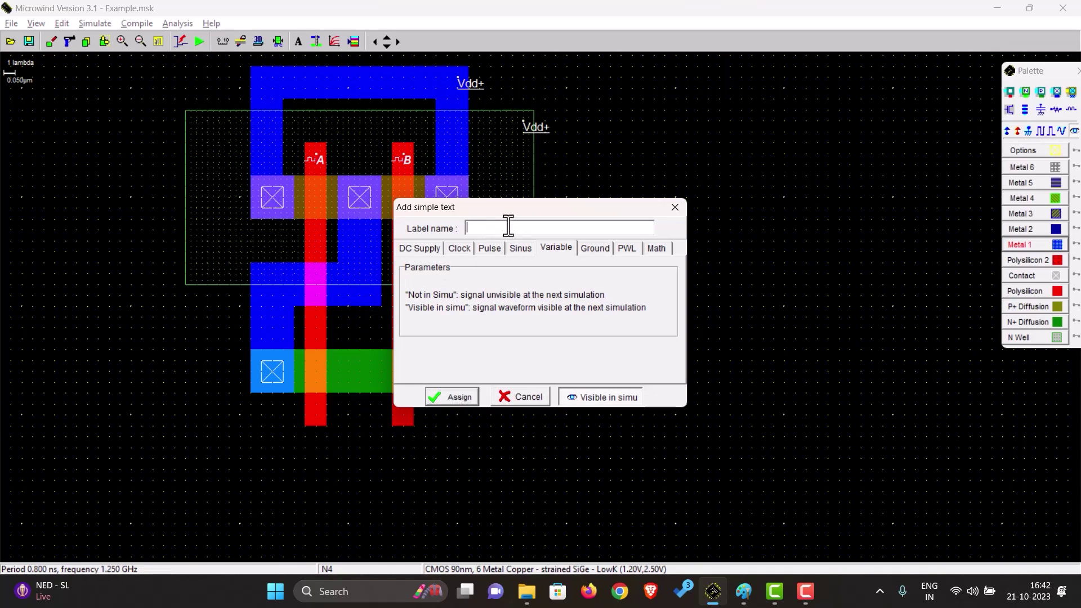
{"action": "type", "text": "output"}
{"action": "left_click", "coordinate": [435, 395]}
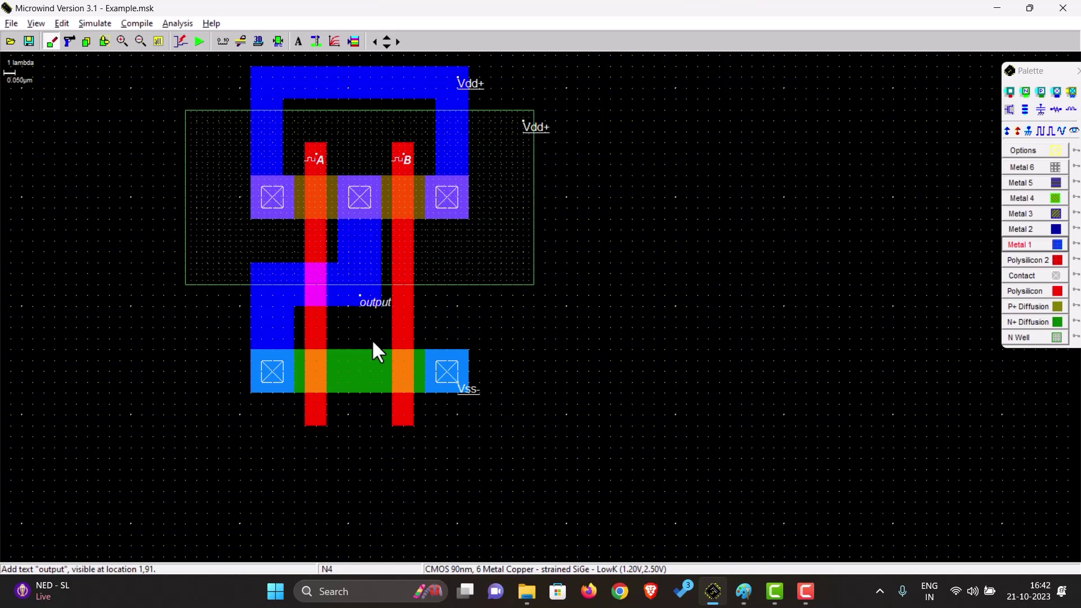
Run the analog simulation of the NAND gate layout.
{"action": "left_click", "coordinate": [204, 40]}
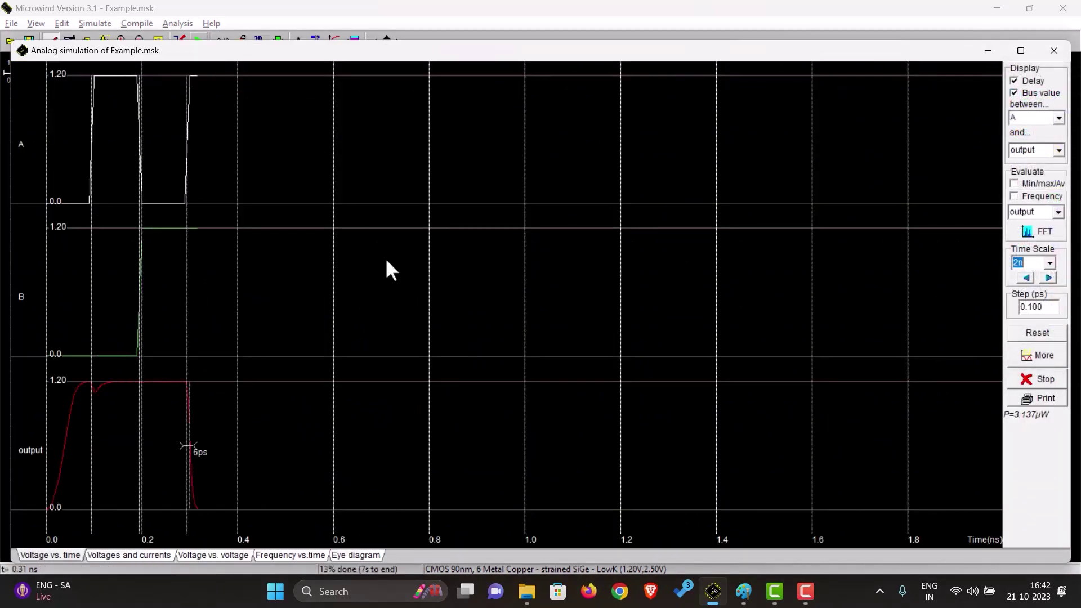